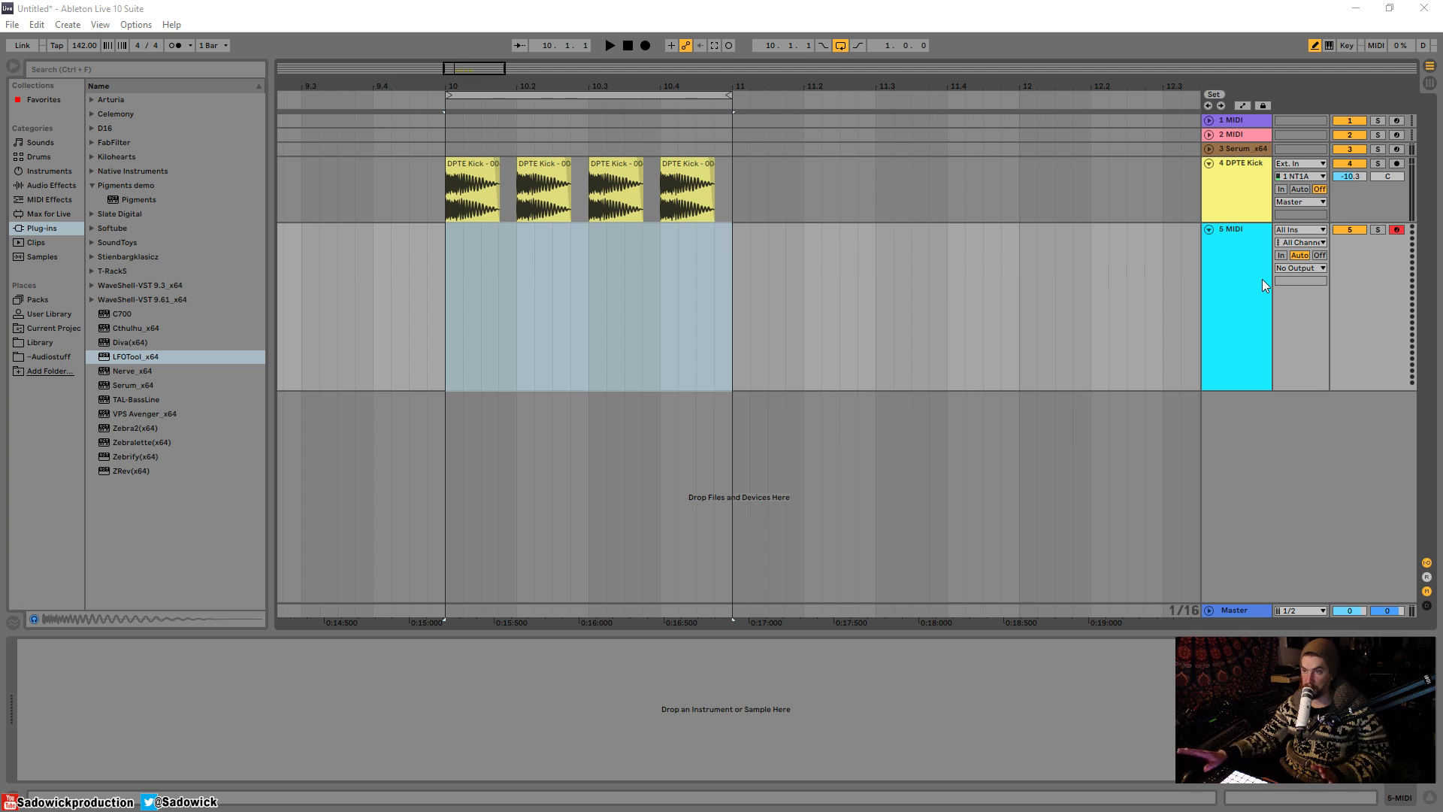
- Play the looped kick clips in bar 10 to hear the kick pattern, and stop playback
left_click(467, 167)
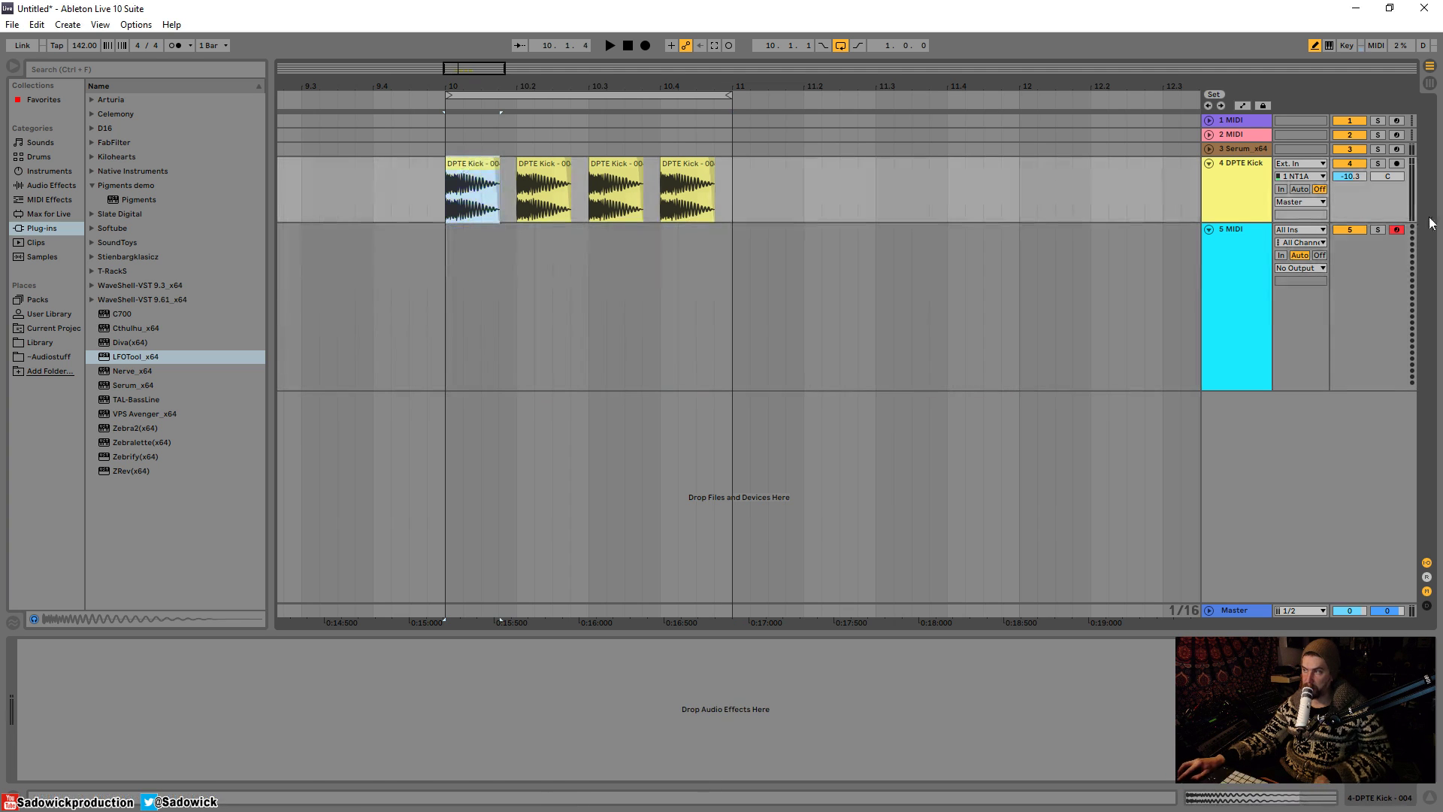
key("space")
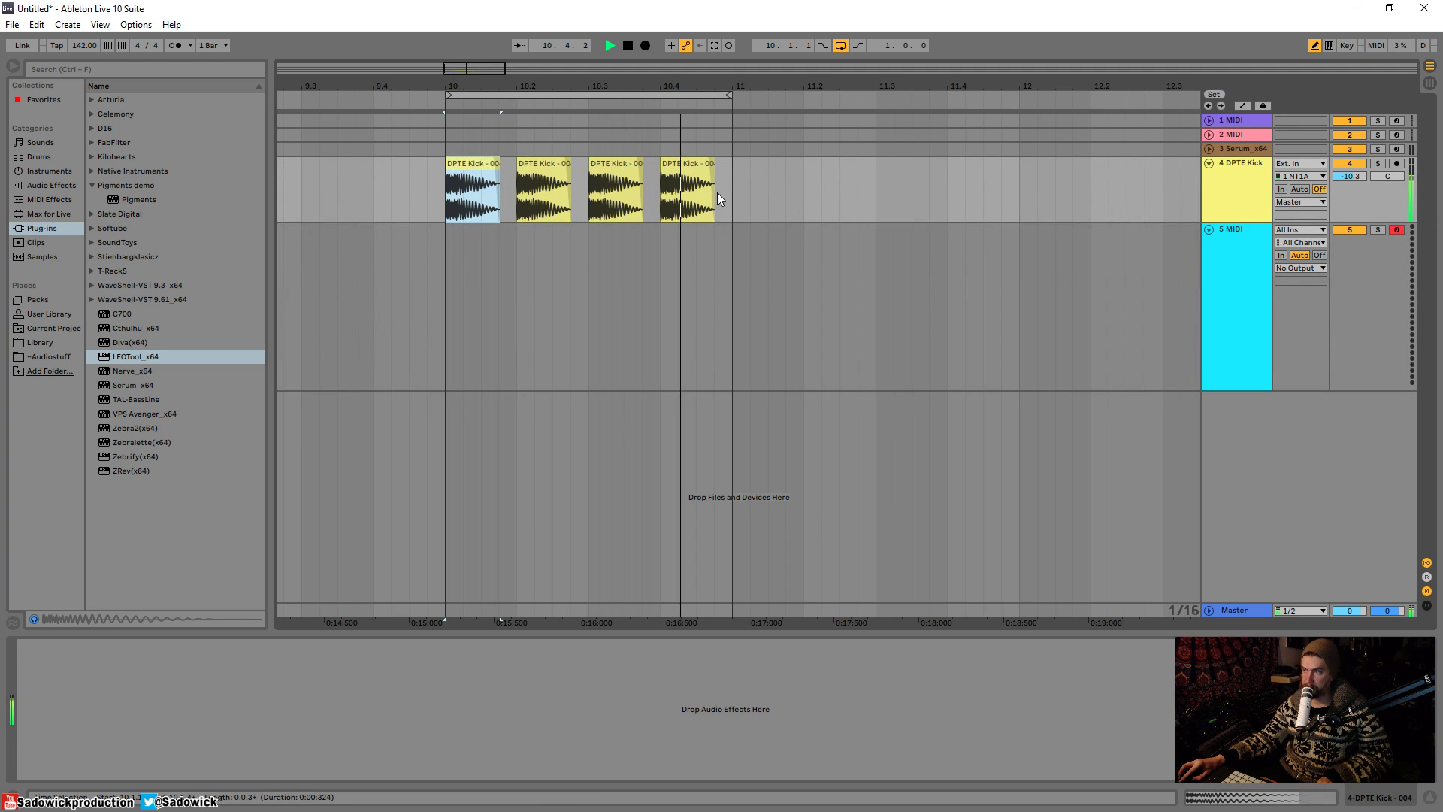
key("space")
- Insert a one-bar MIDI clip at bar 10 on track 5 and load the Serum_x64 instrument on that track
left_click(449, 264)
left_click_drag(450, 265, 740, 275)
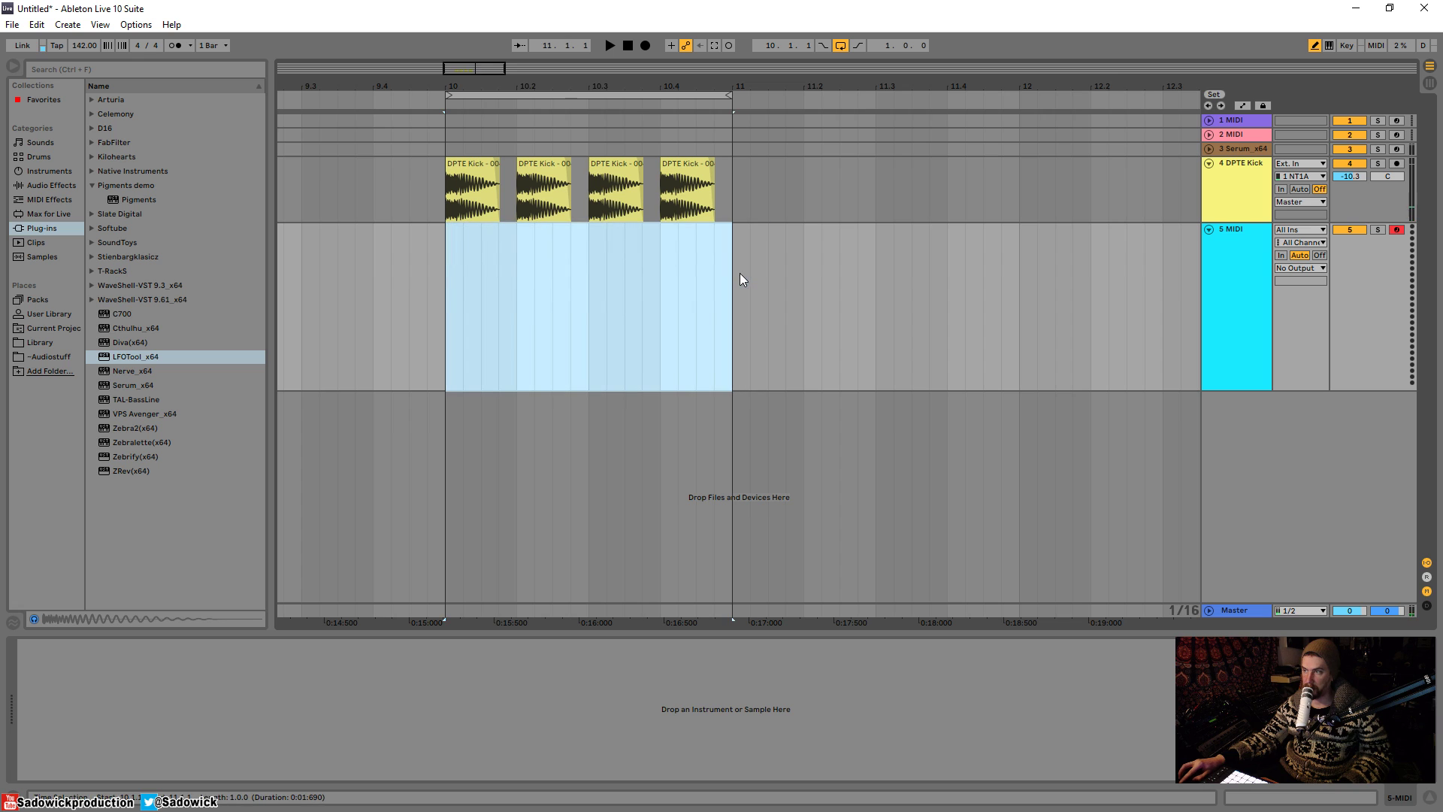
right_click(615, 238)
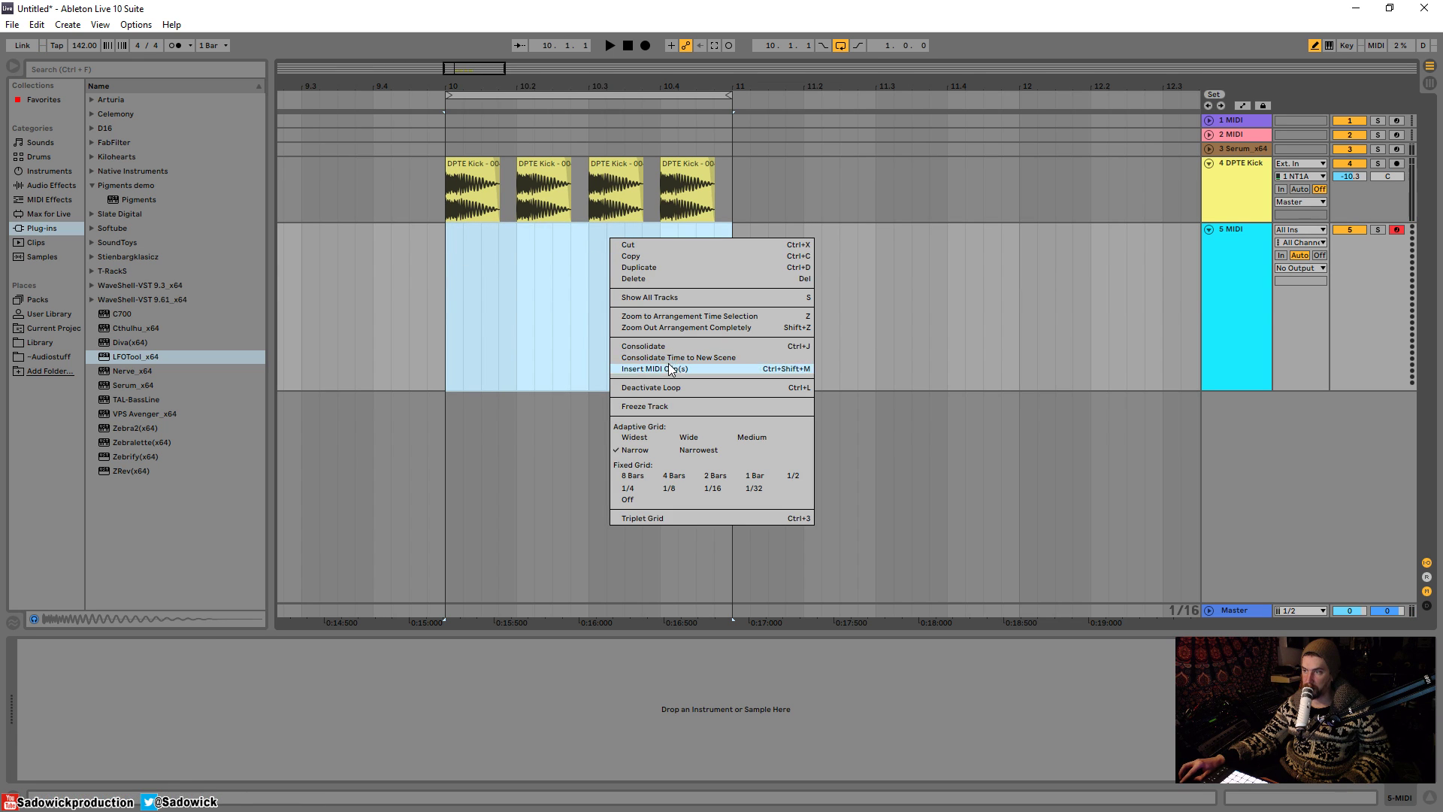
left_click(654, 369)
left_click_drag(125, 380, 526, 290)
left_click(1014, 230)
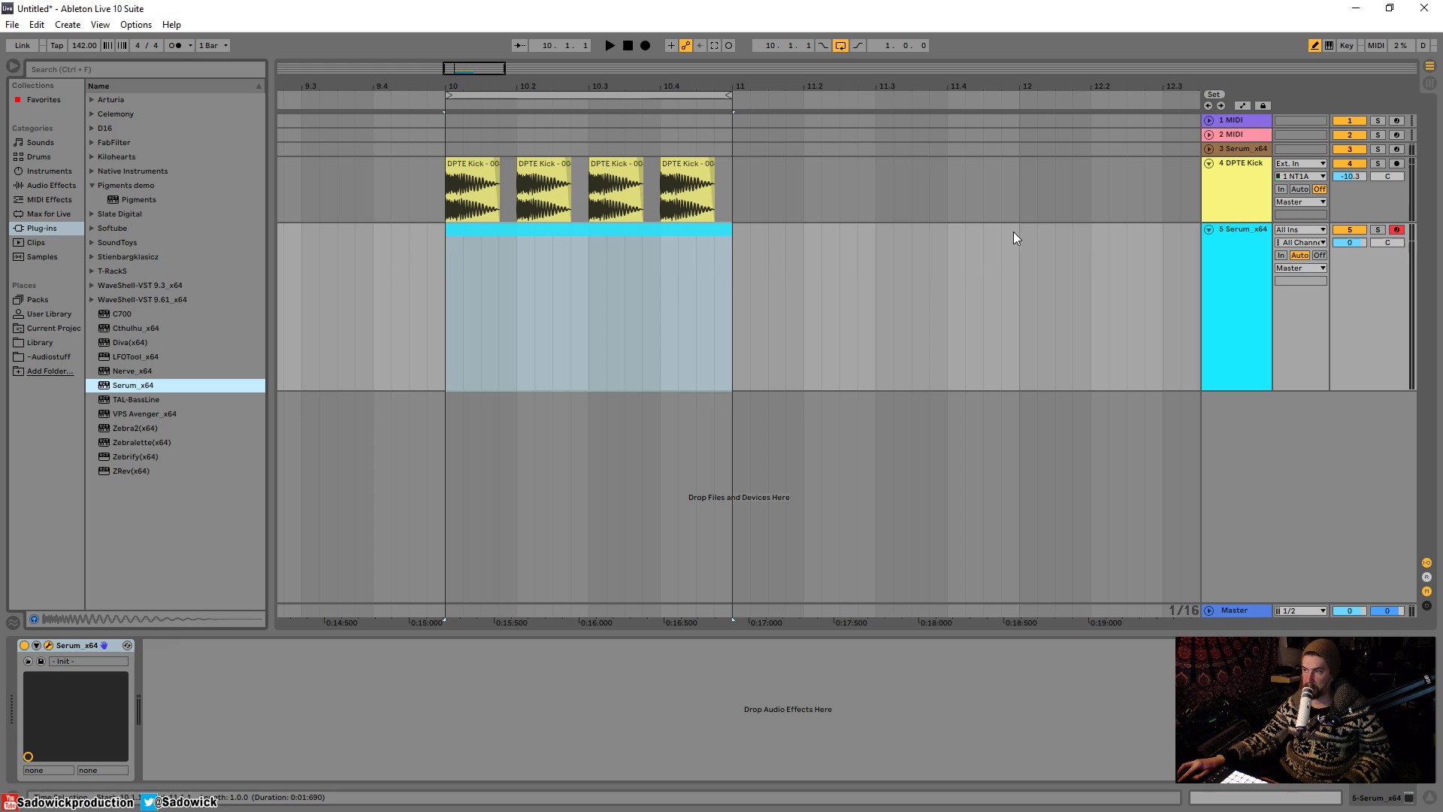
- Draw three consecutive sixteenth G0 notes at 1.1.2, 1.1.3 and 1.1.4 in the new MIDI clip
left_click(641, 237)
left_click_drag(650, 631, 376, 390)
scroll(232, 591, "up", 5)
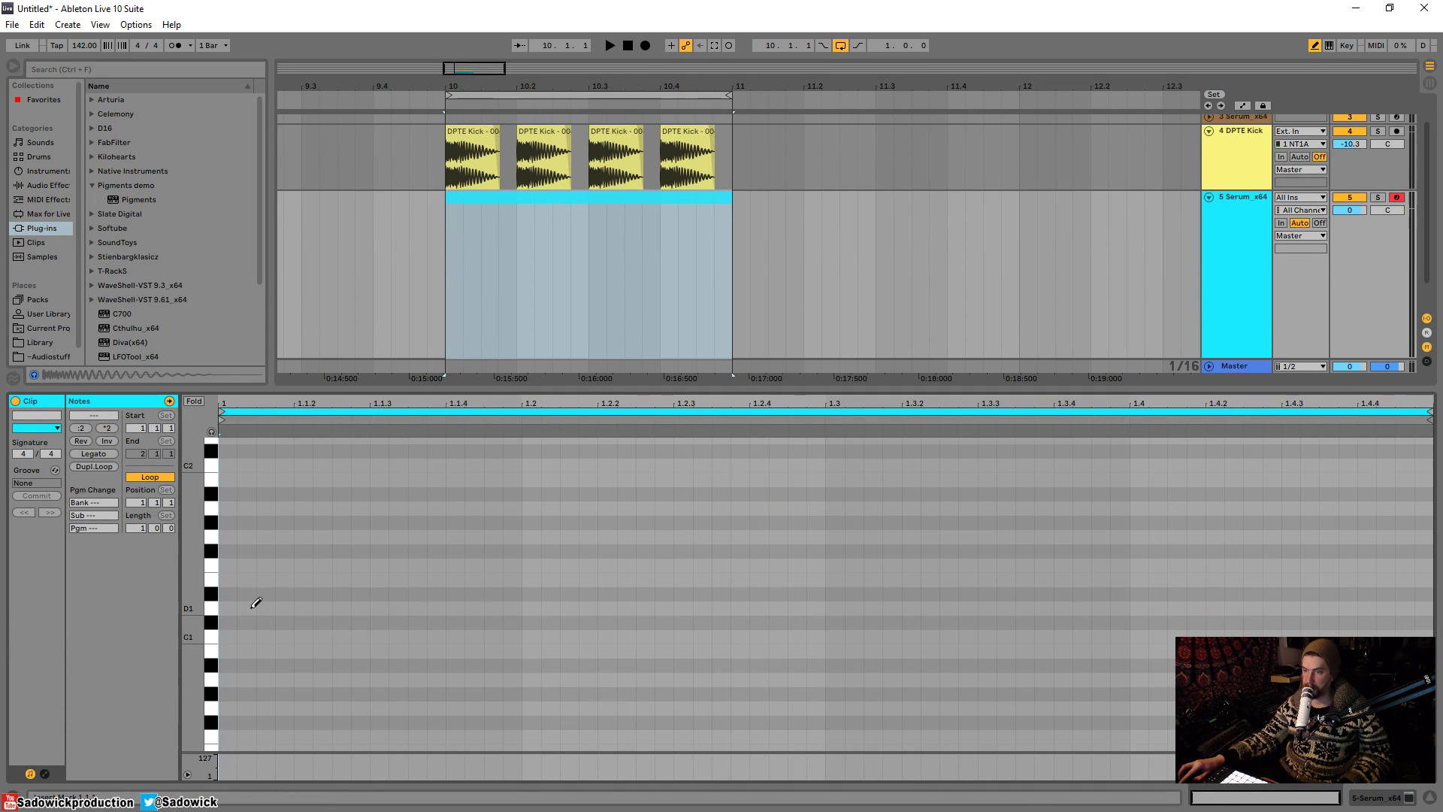
right_click(425, 532)
left_click(515, 735)
left_click(399, 707)
left_click(401, 708)
left_click(300, 707)
left_click(410, 708)
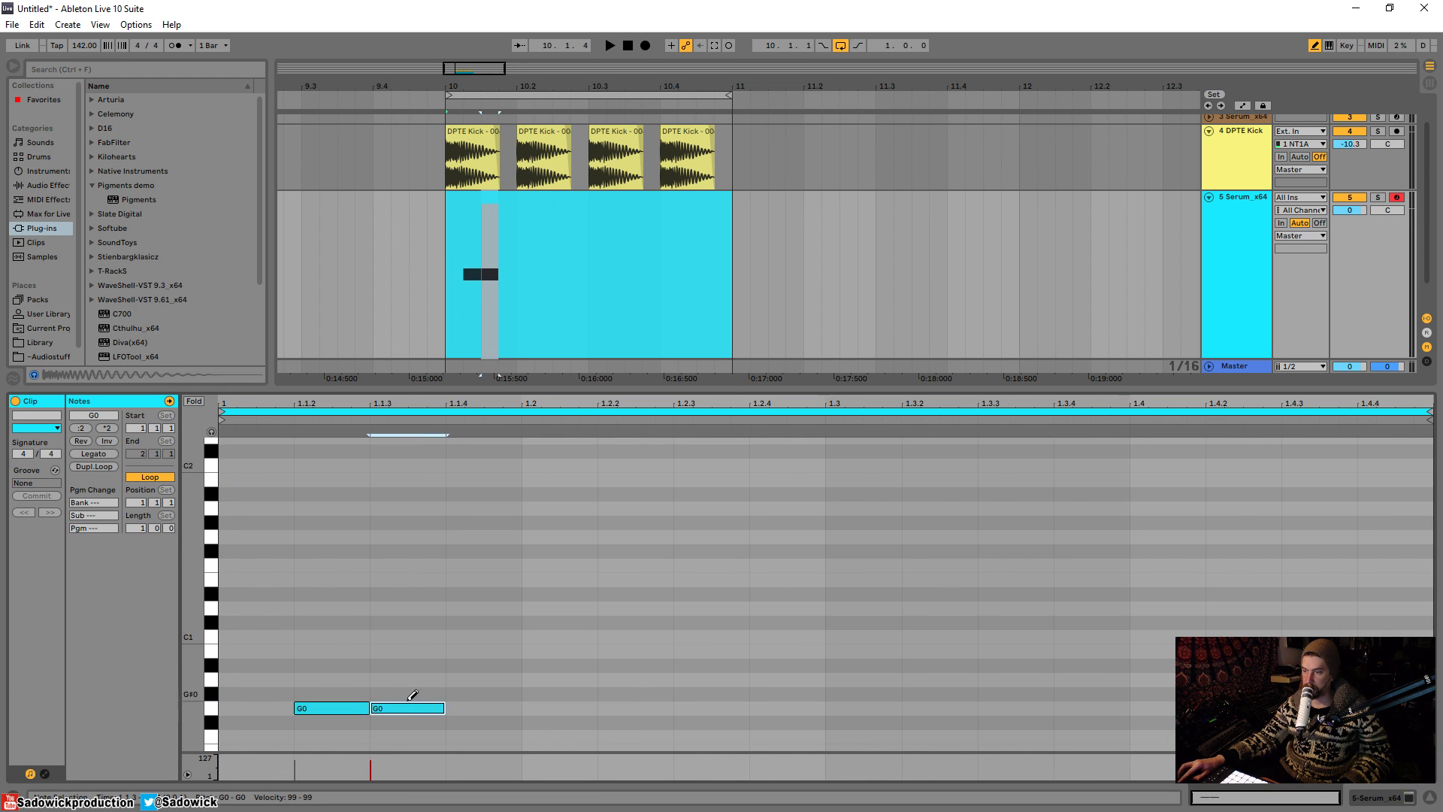
left_click(481, 707)
- Duplicate the first beat's three G0 notes across the remaining three beats and shorten all the notes slightly
key("b")
mouse_move(501, 673)
left_mouse_down()
mouse_move(322, 734)
mouse_move(216, 737)
left_mouse_up()
key("ctrl+d")
key("ctrl+d")
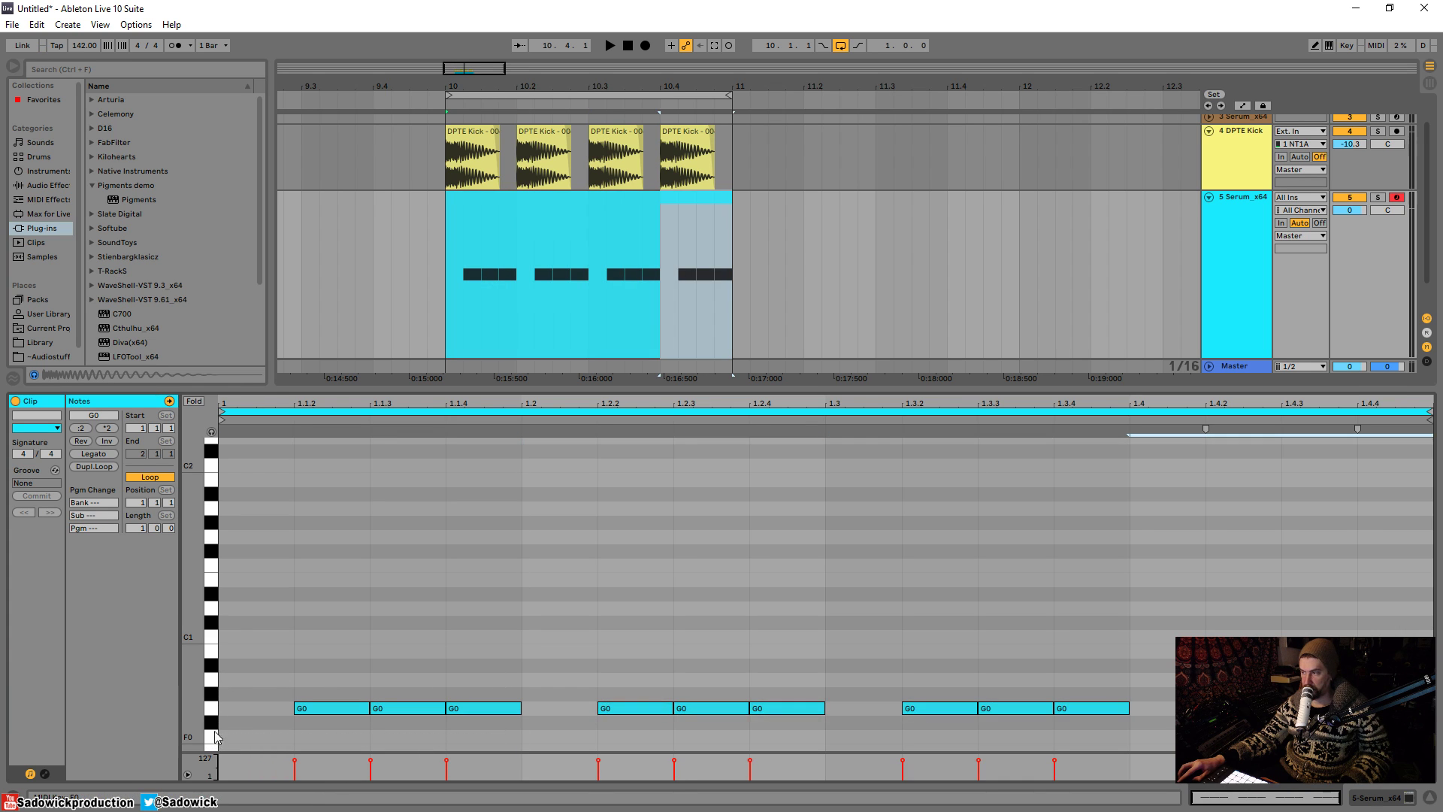
left_click_drag(339, 669, 1177, 740)
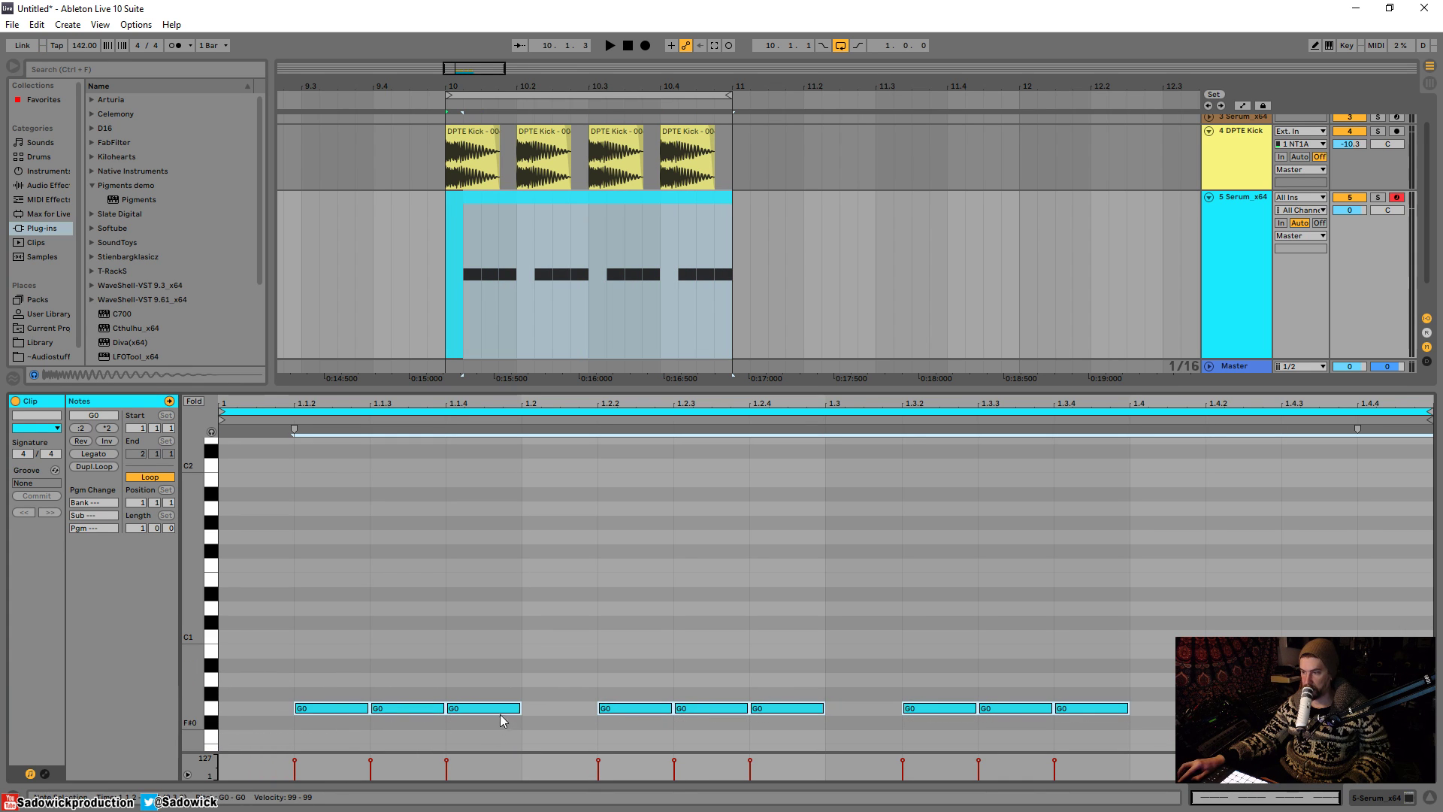
left_click_drag(520, 709, 514, 709)
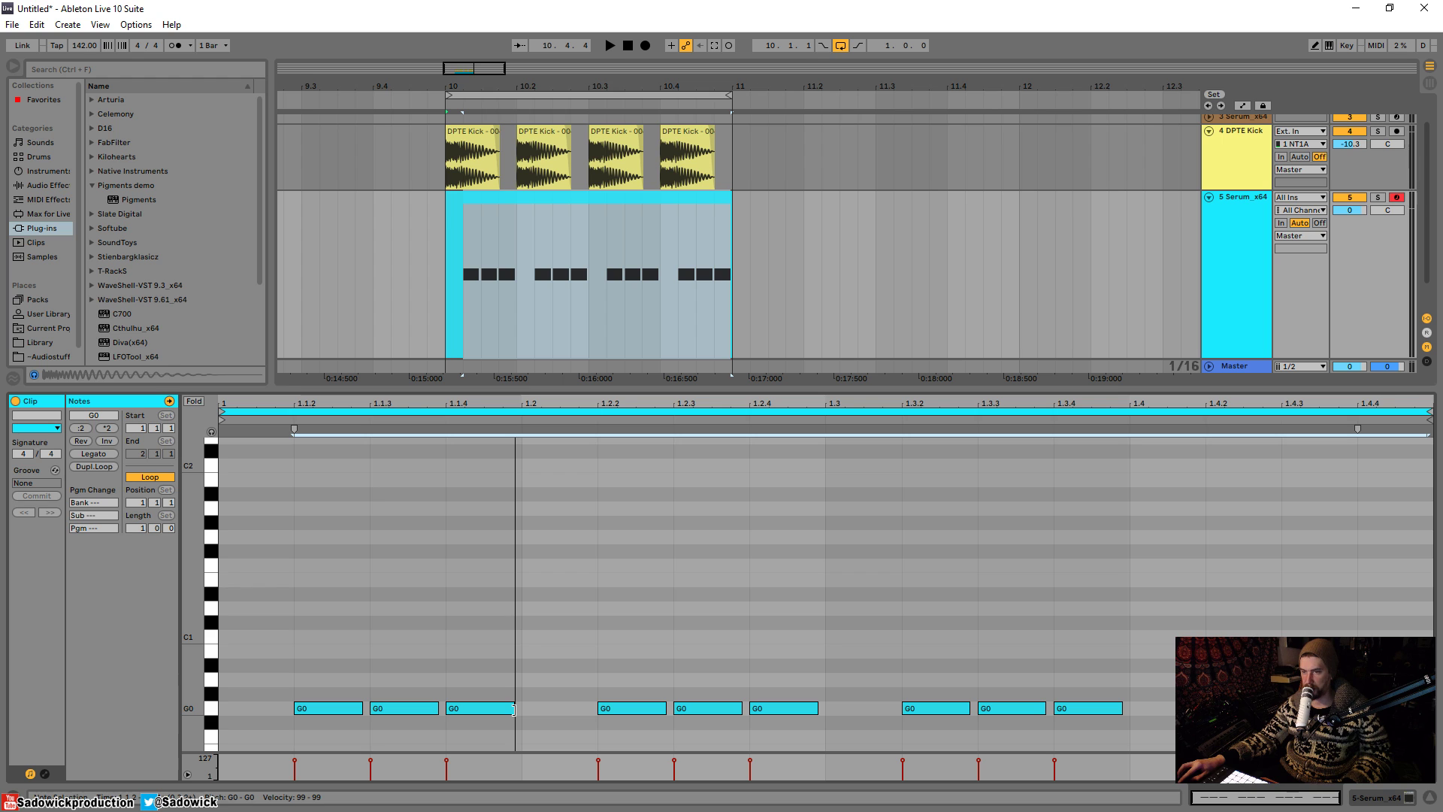
- Solo the Serum track while playing the loop and open the Serum plug-in window
key("shift+Tab")
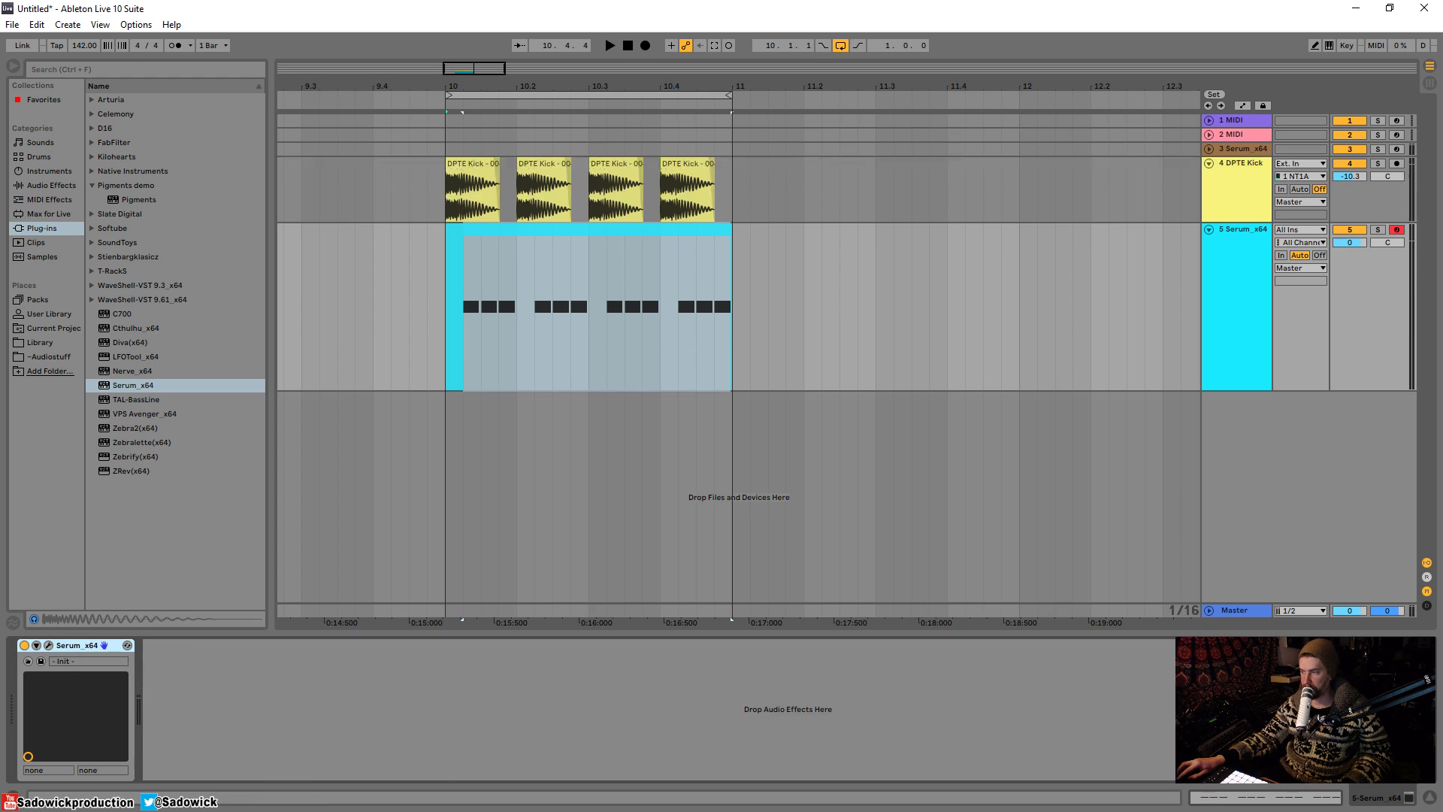
key("space")
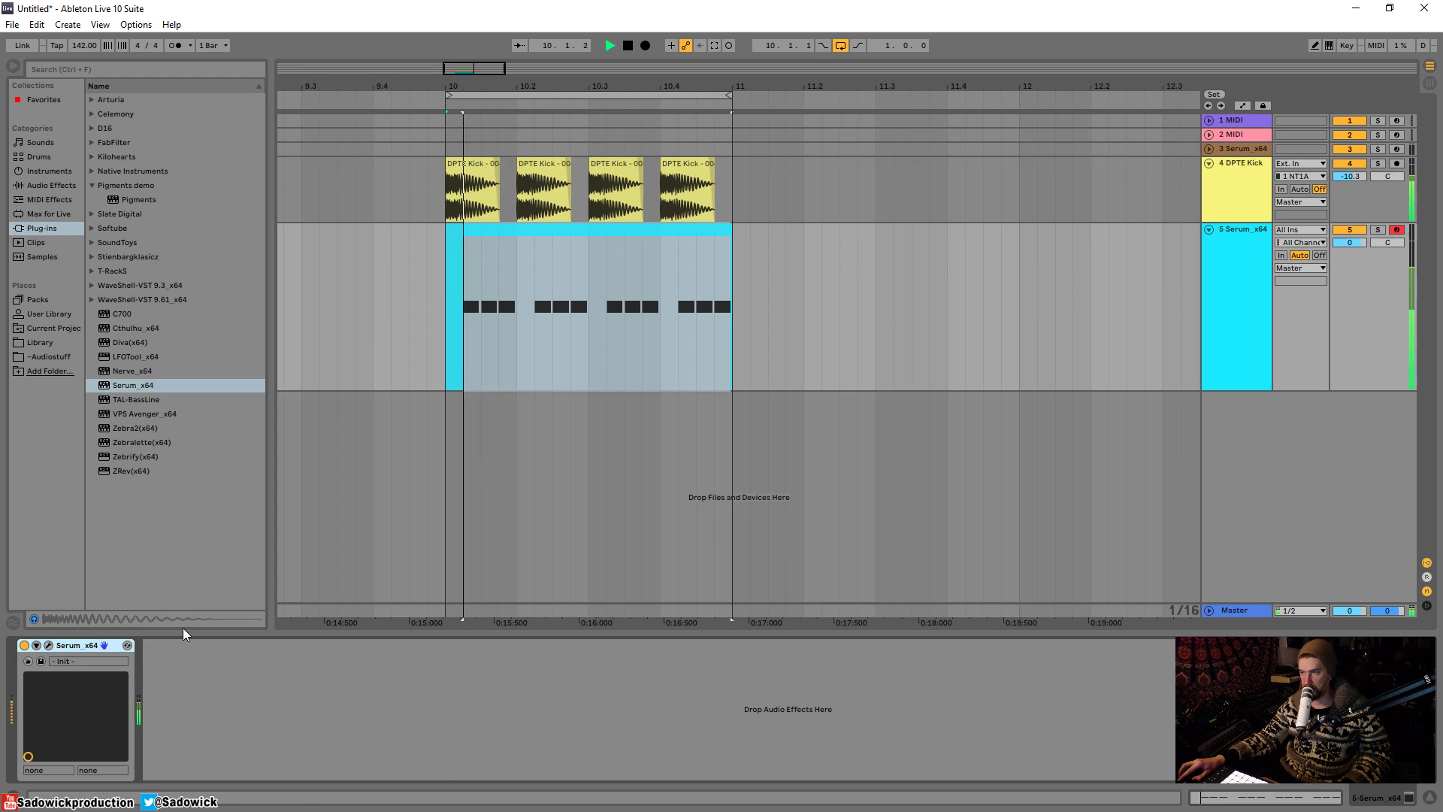
left_click(1380, 230)
key("space")
left_click(49, 645)
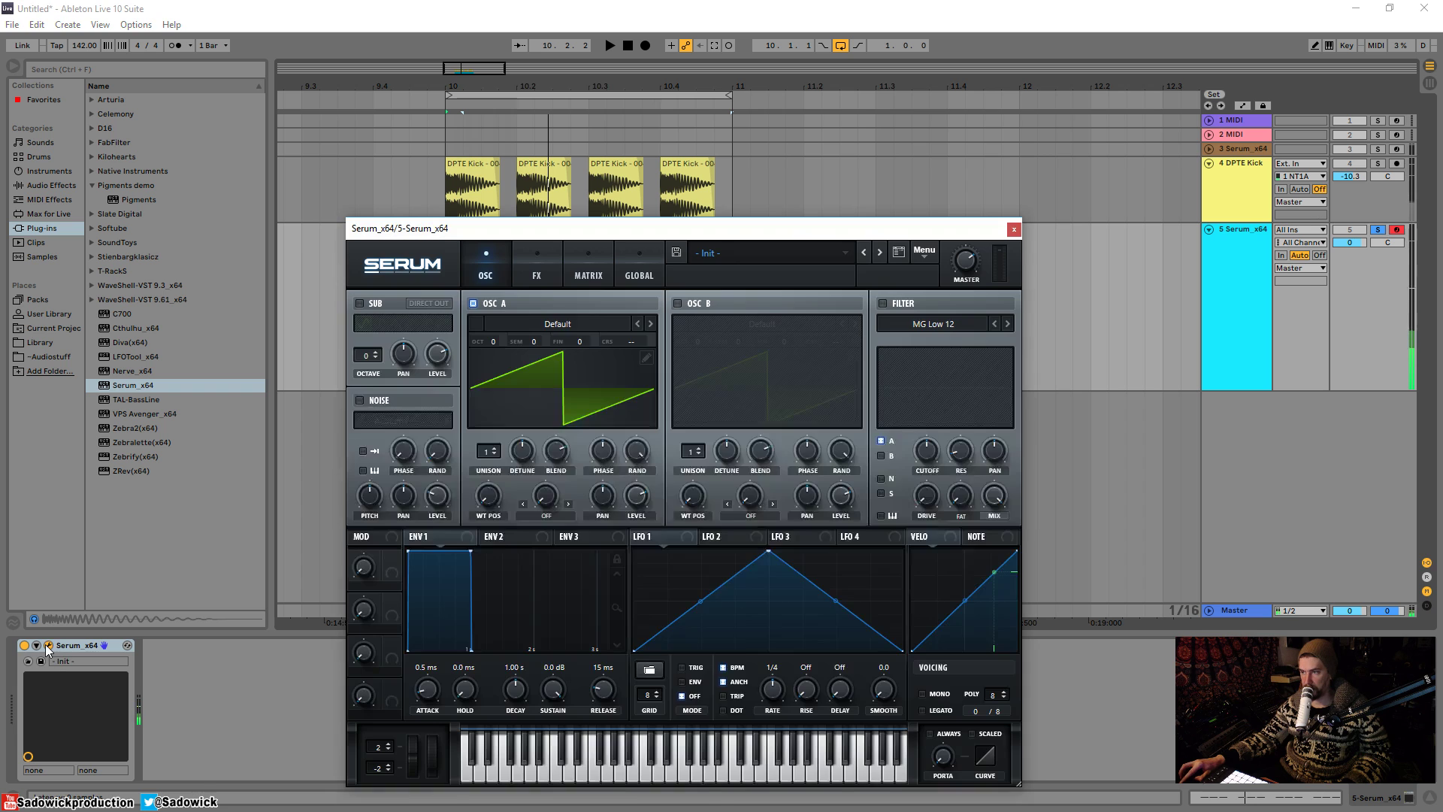
- Enable the MG Low 12 filter and assign Env 2 to modulate its cutoff, checking the sound in playback
left_click(883, 303)
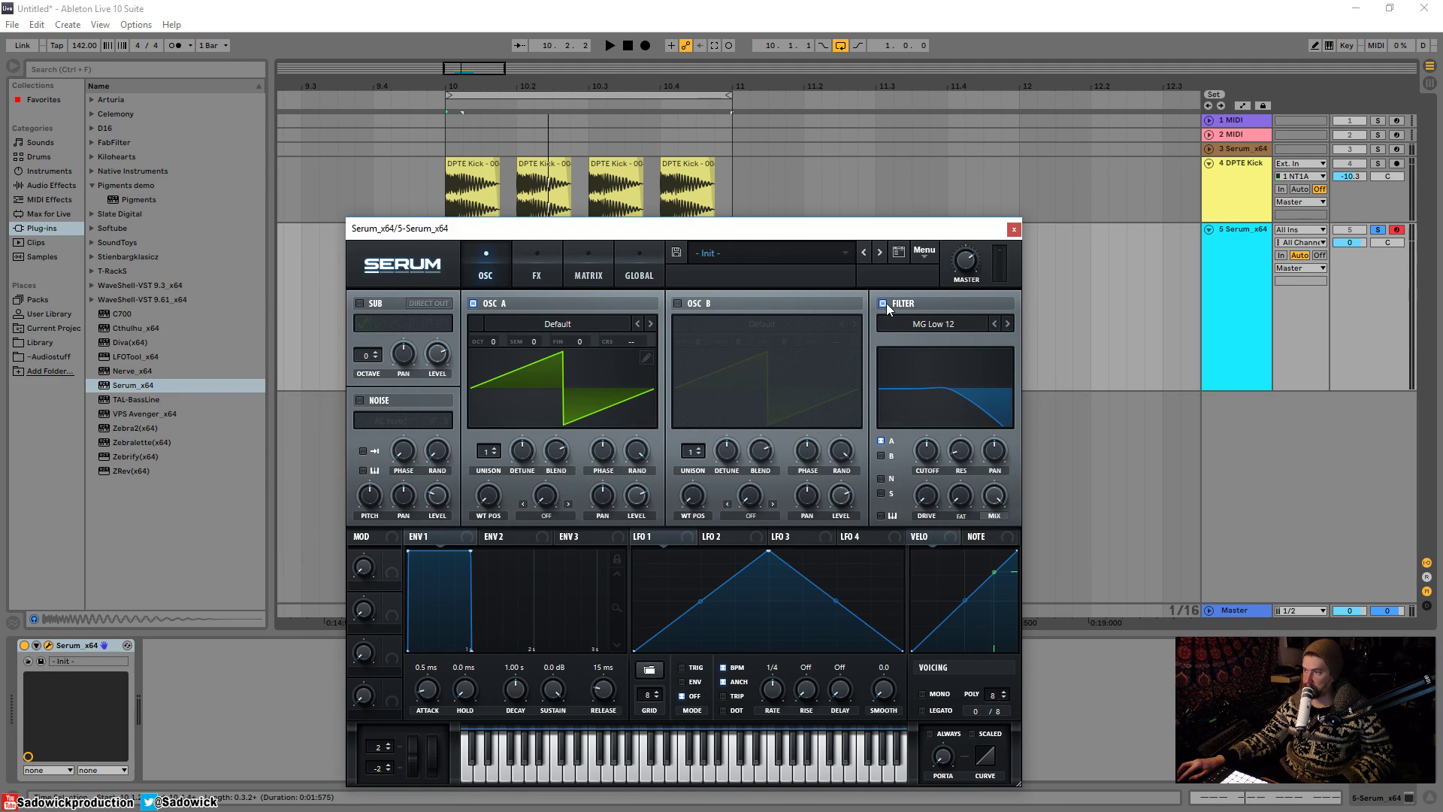
key("space")
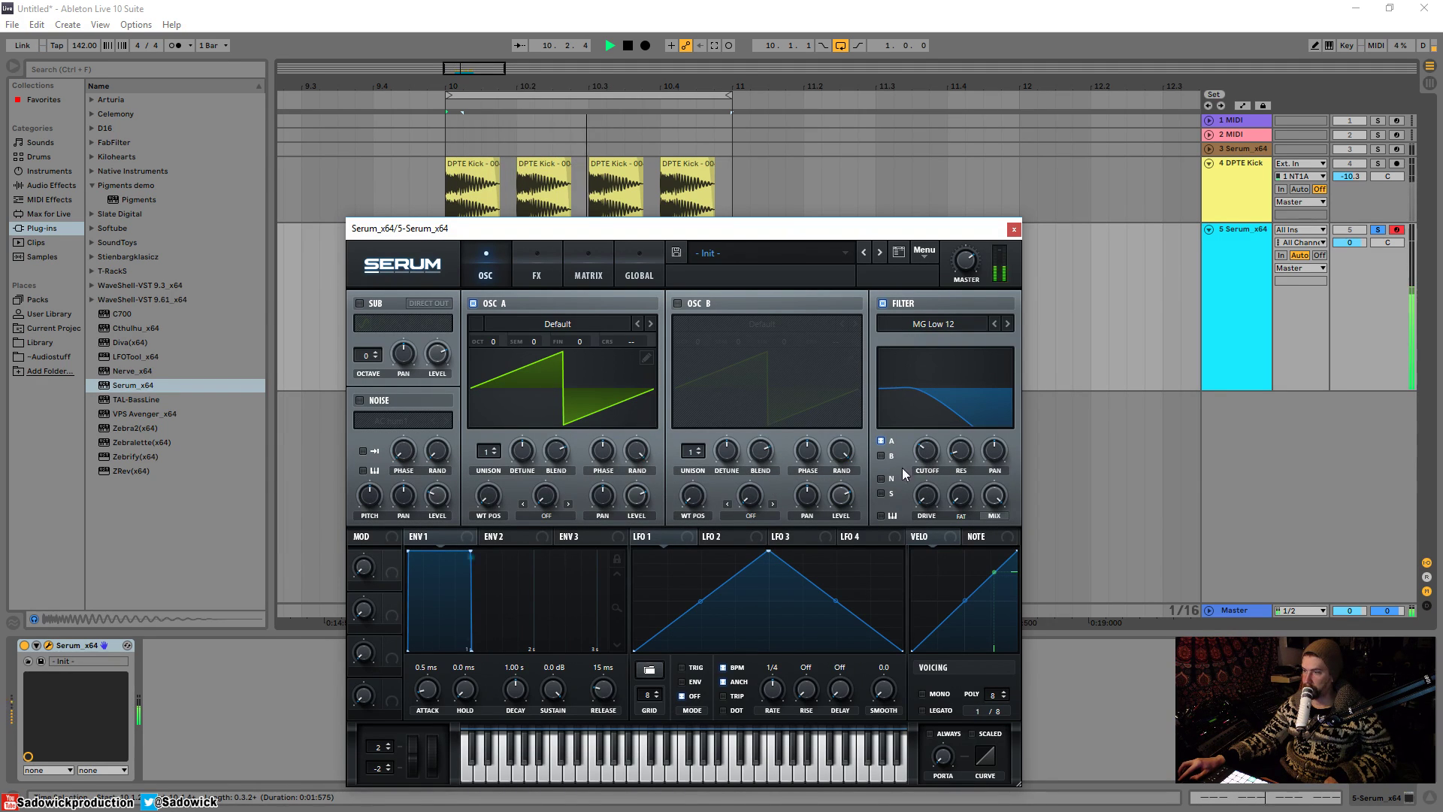
left_click(514, 540)
key("space")
left_click_drag(546, 543, 932, 458)
key("space")
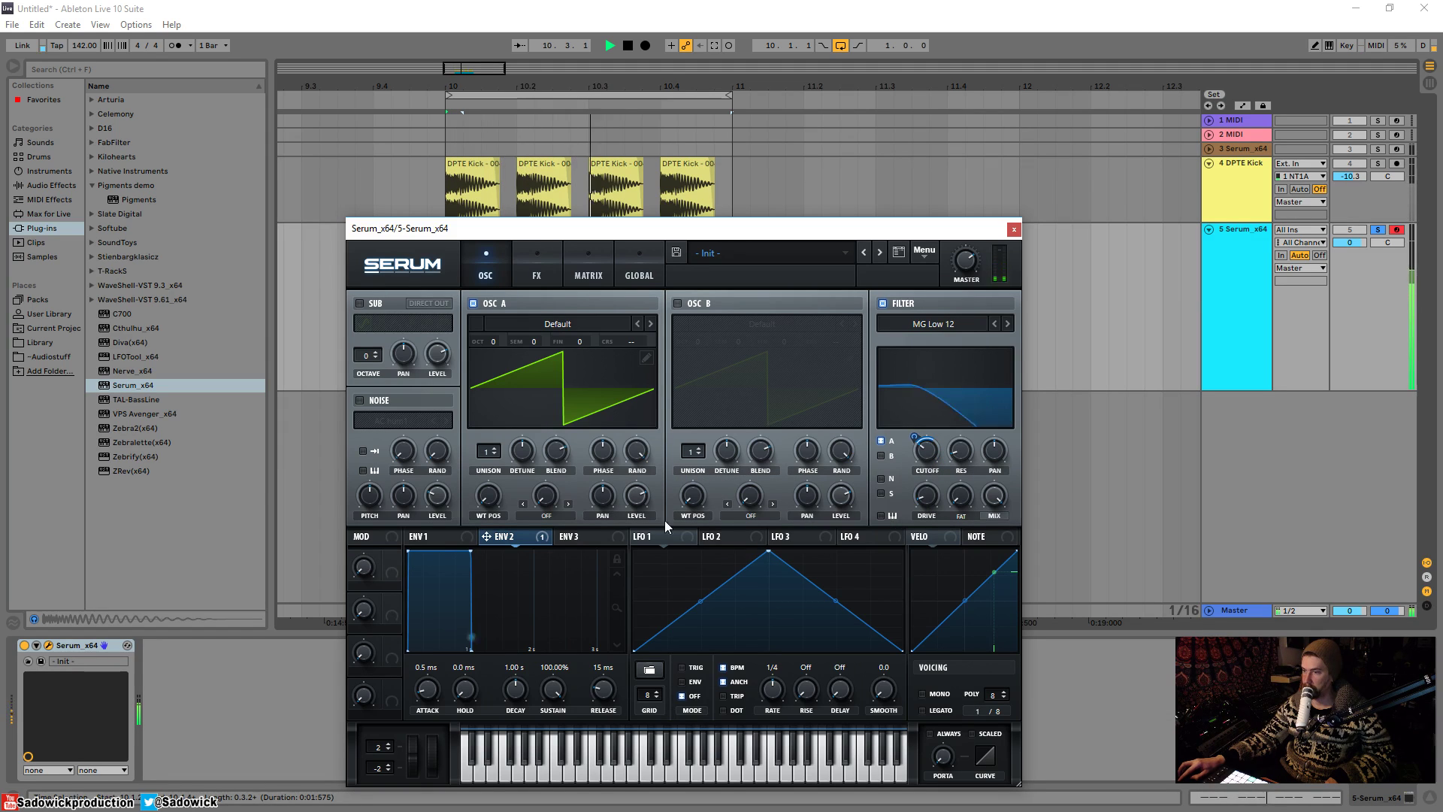
key("space")
- Shape Env 2 with a decay of 455 ms and a sustain of 0%, and audition the bass loop
left_click_drag(472, 549, 422, 669)
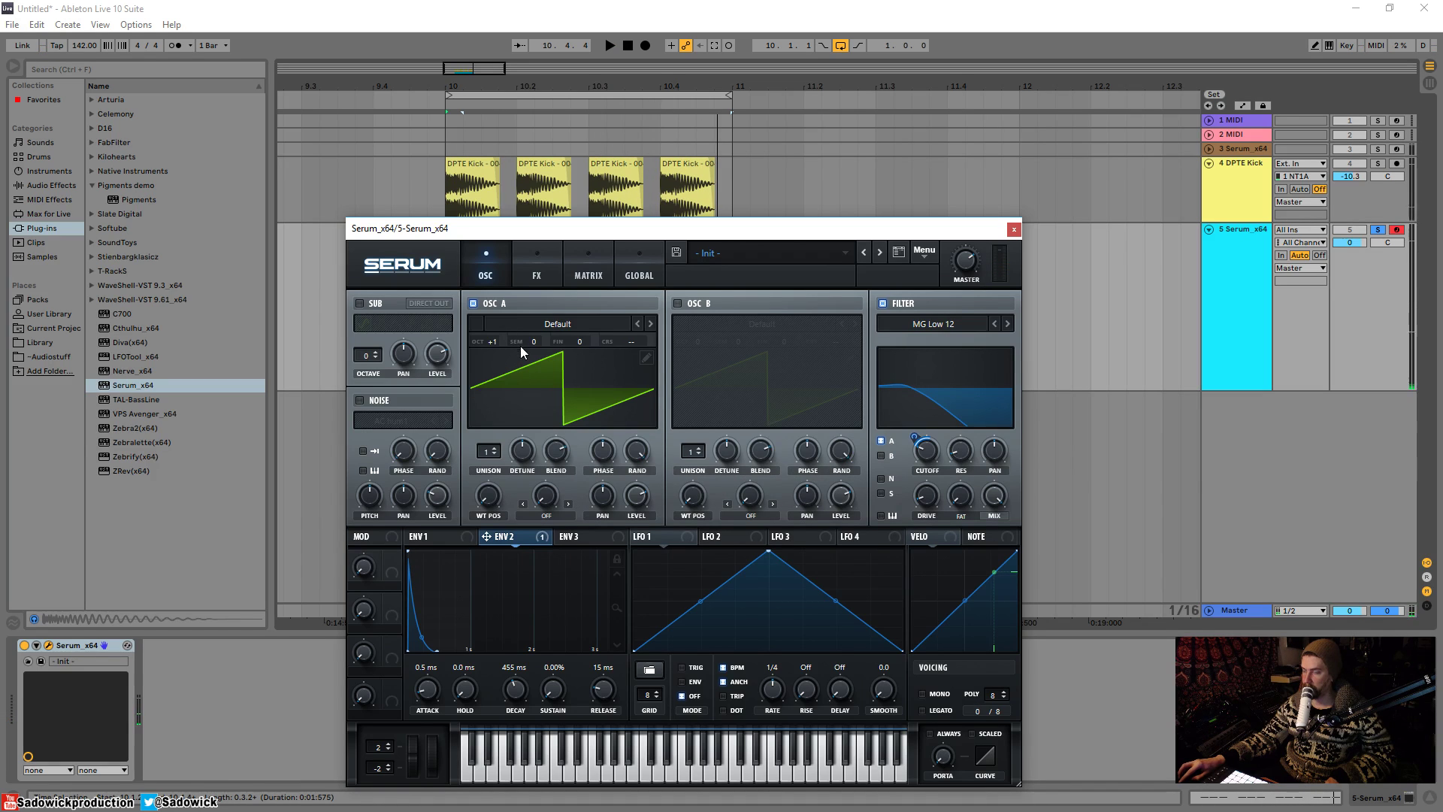
scroll(494, 345, "up", 1)
scroll(494, 345, "down", 1)
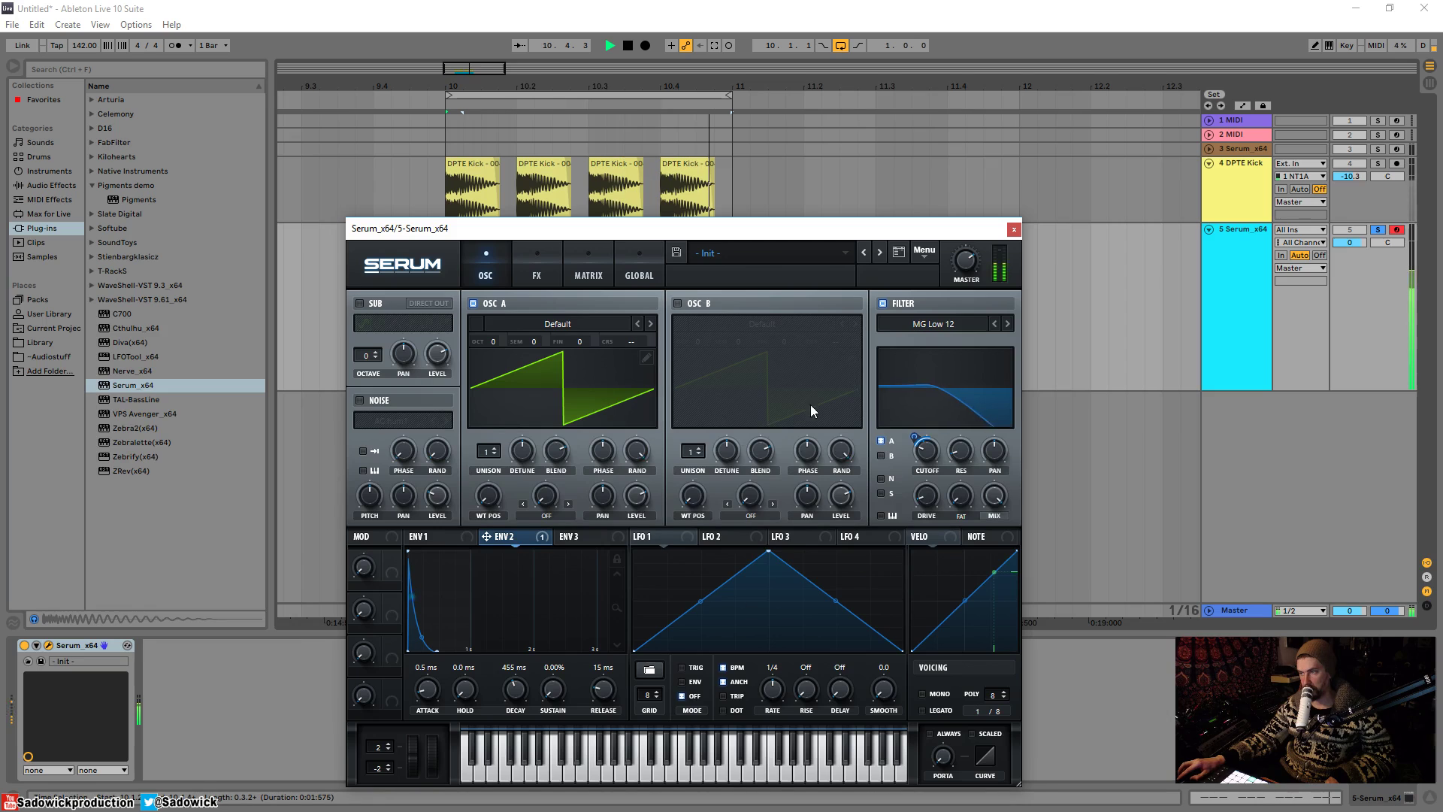
key("space")
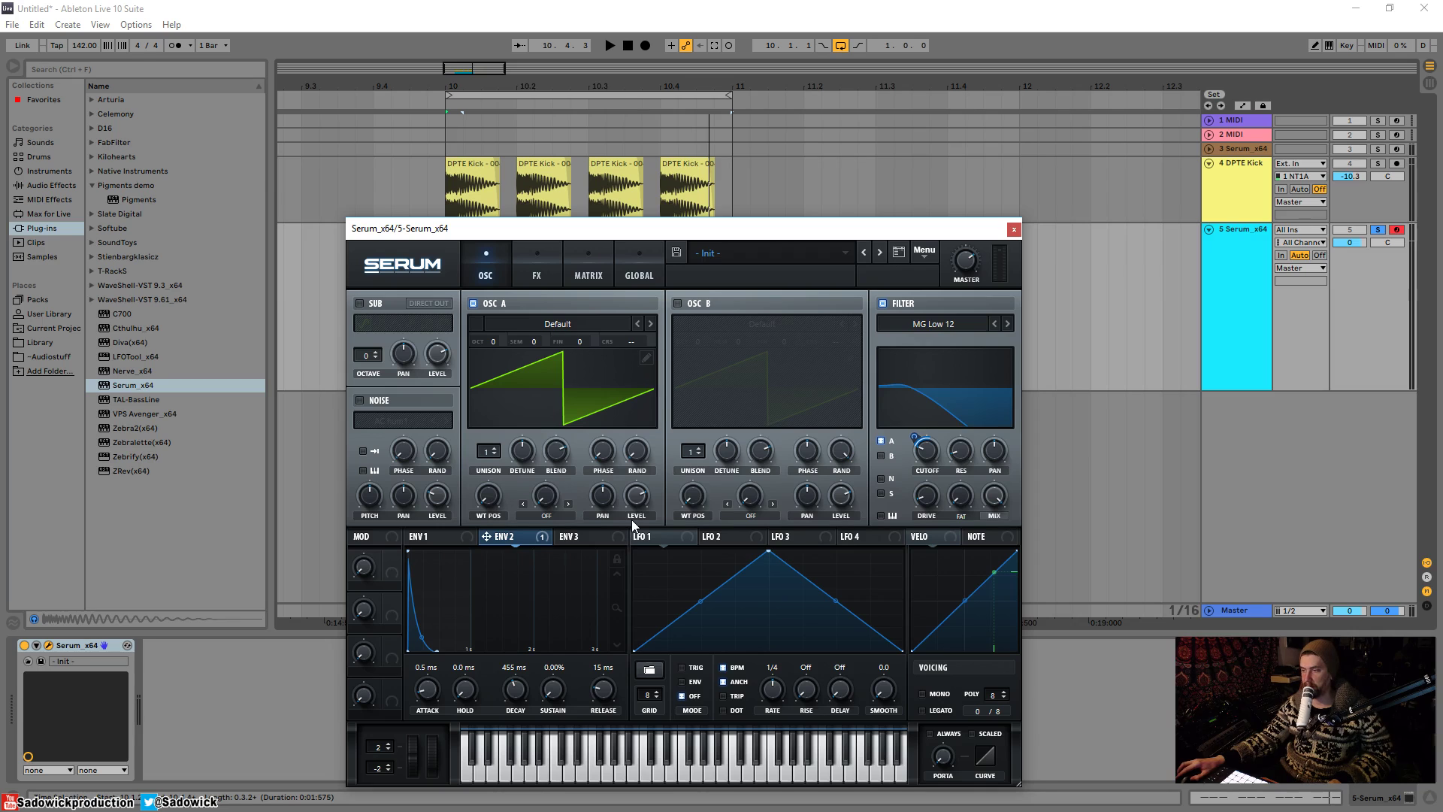
key("space")
key("space")
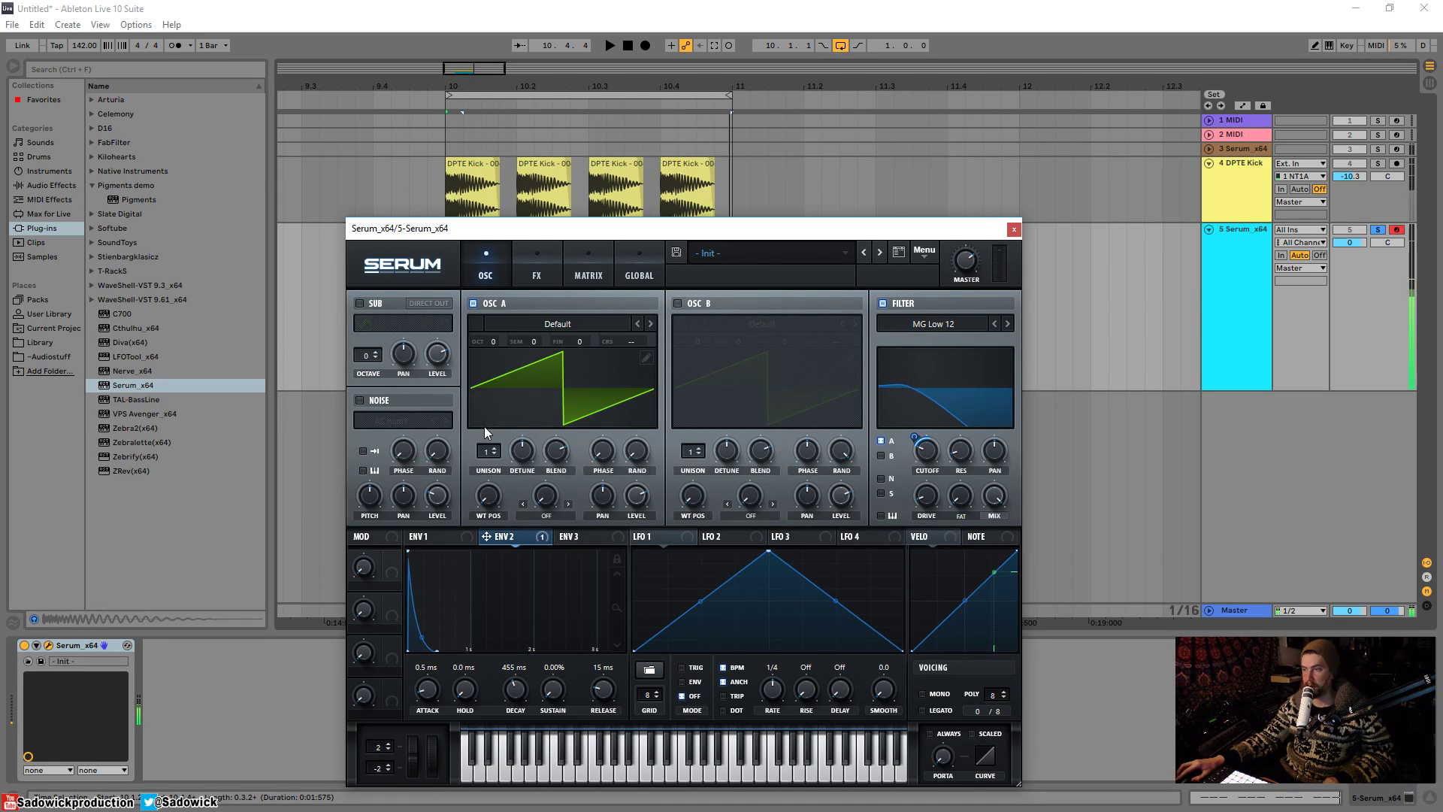
- Adjust oscillator A's start phase, set its random phase to 0%, and audition the bass loop
left_click_drag(604, 457, 609, 426)
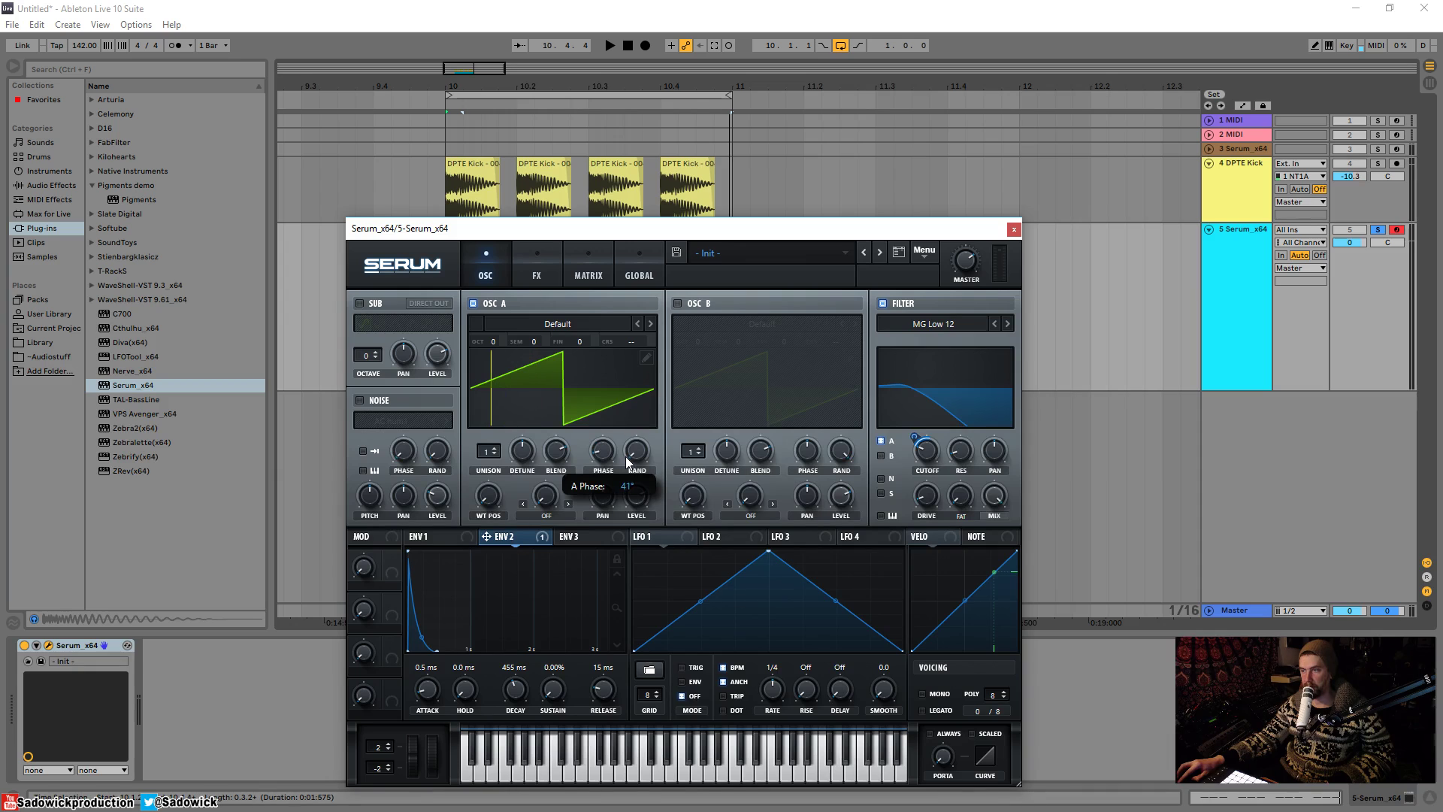
mouse_move(628, 462)
left_mouse_down()
mouse_move(623, 442)
mouse_move(620, 462)
mouse_move(609, 444)
mouse_move(601, 453)
left_mouse_up()
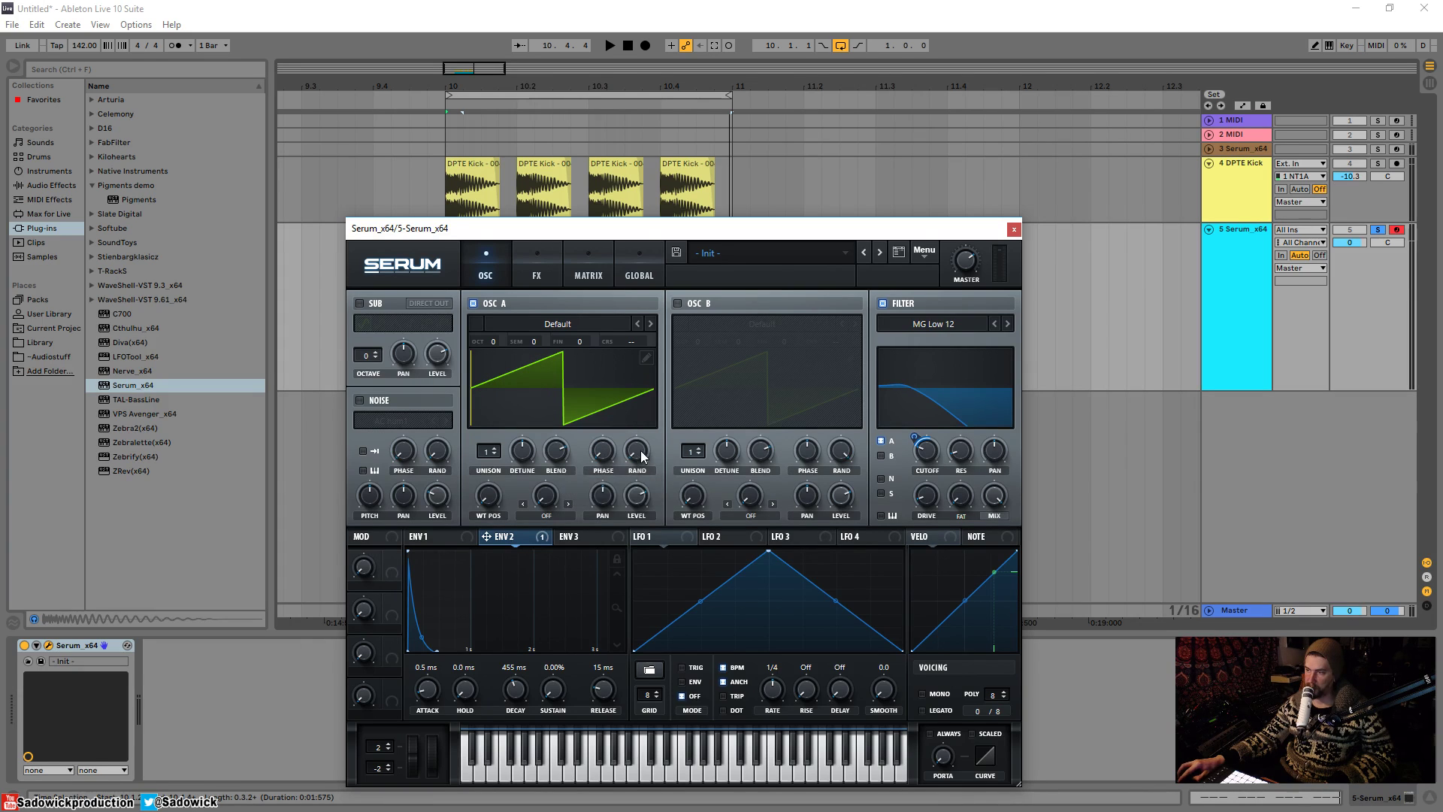
mouse_move(638, 451)
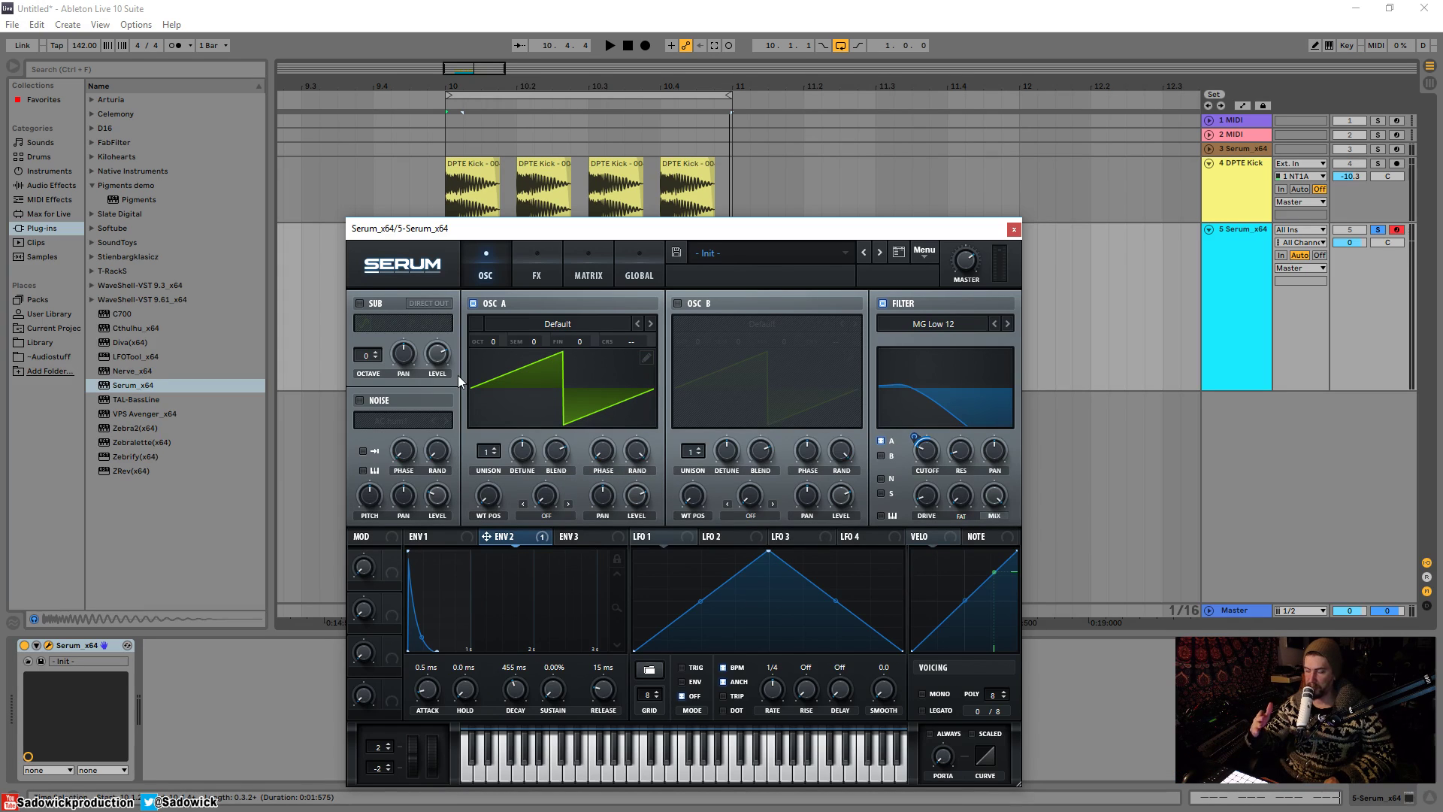
key("space")
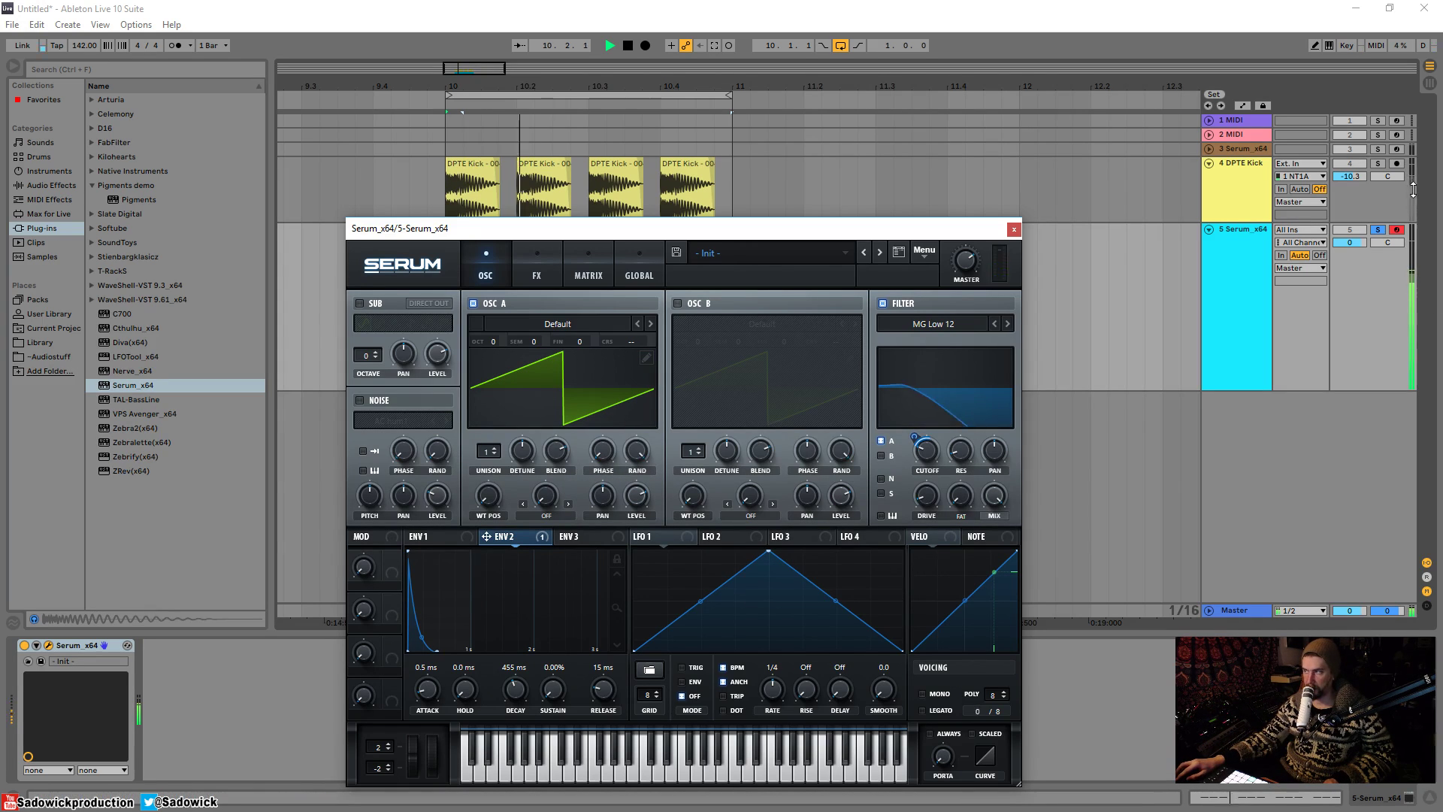
left_click(1381, 229)
key("space")
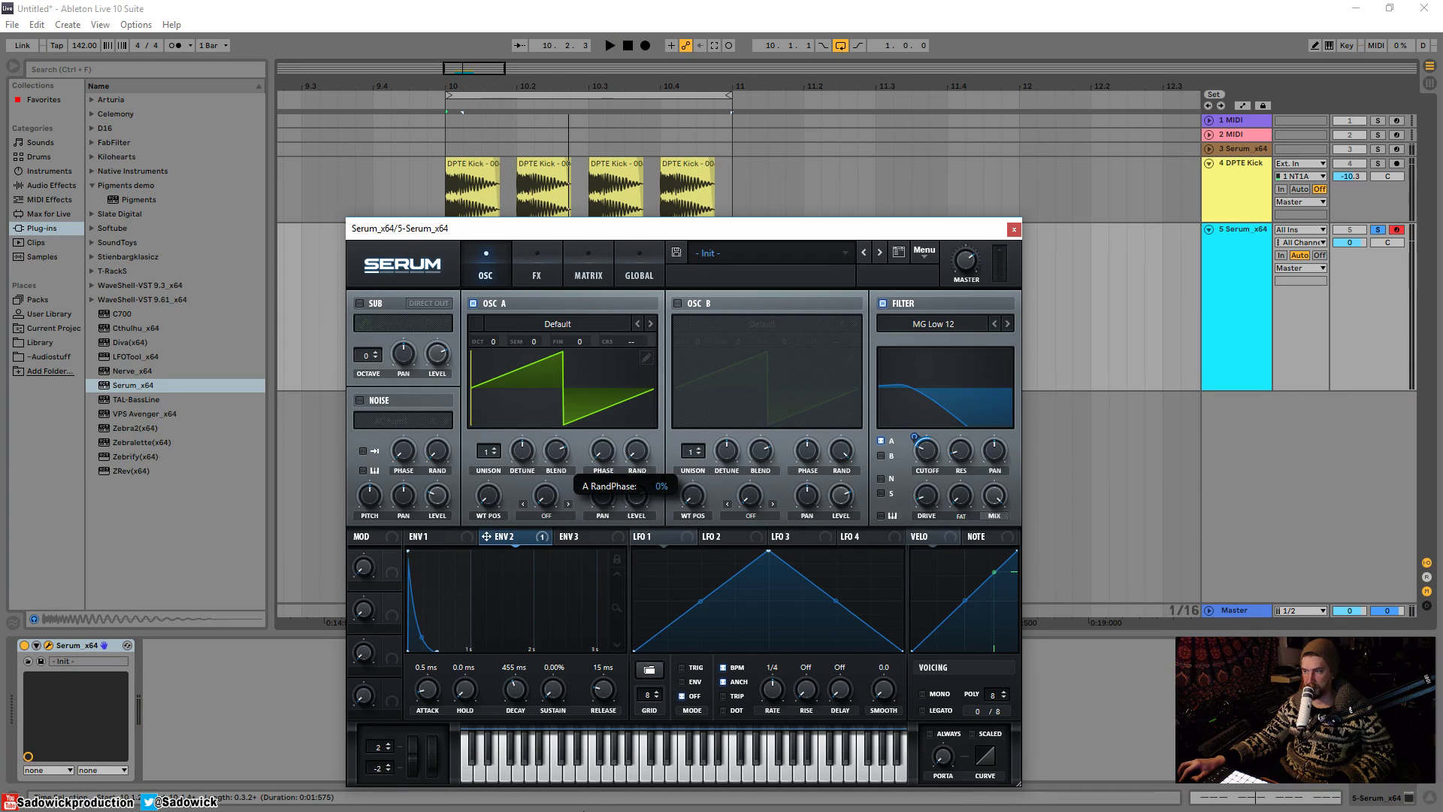
left_click_drag(604, 460, 607, 451)
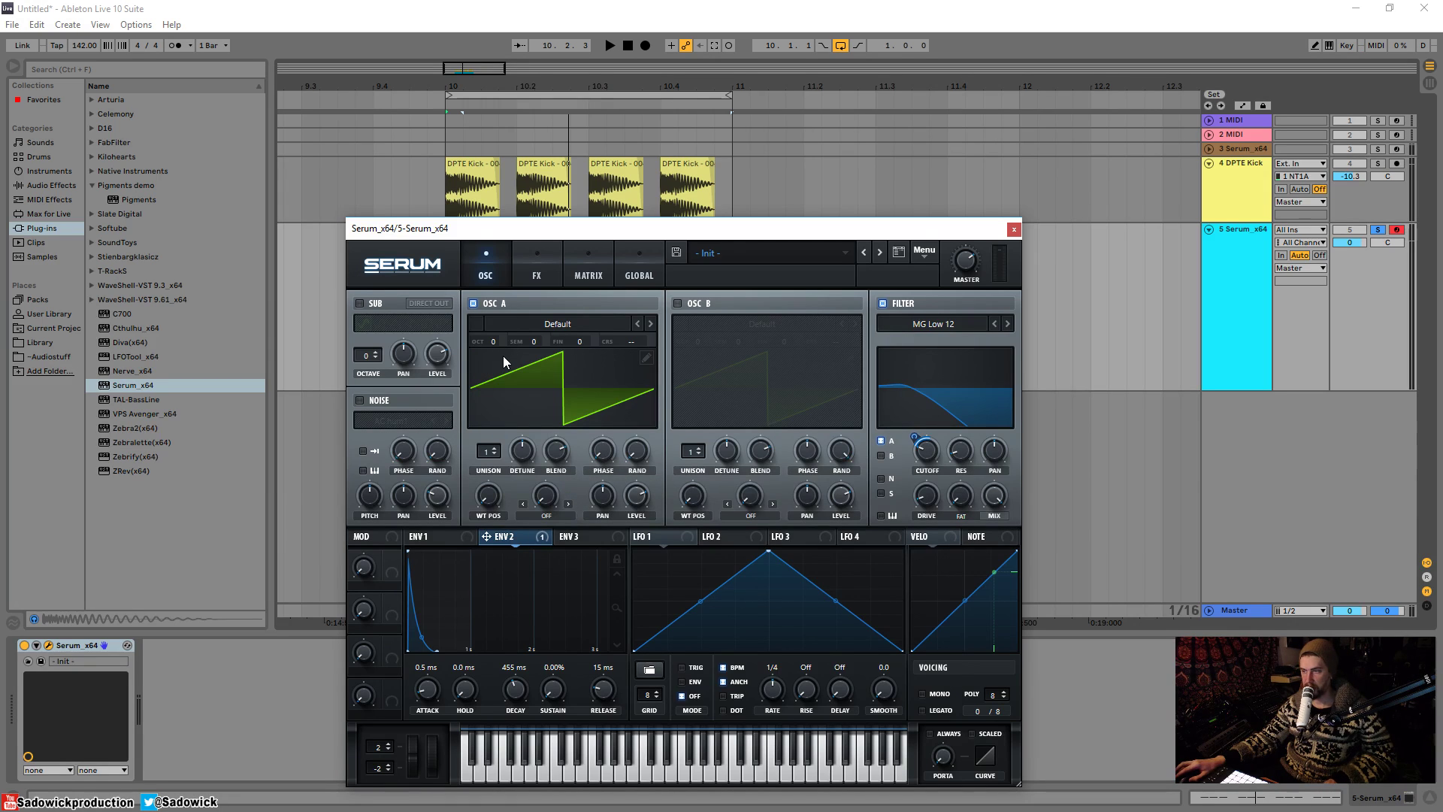
key("space")
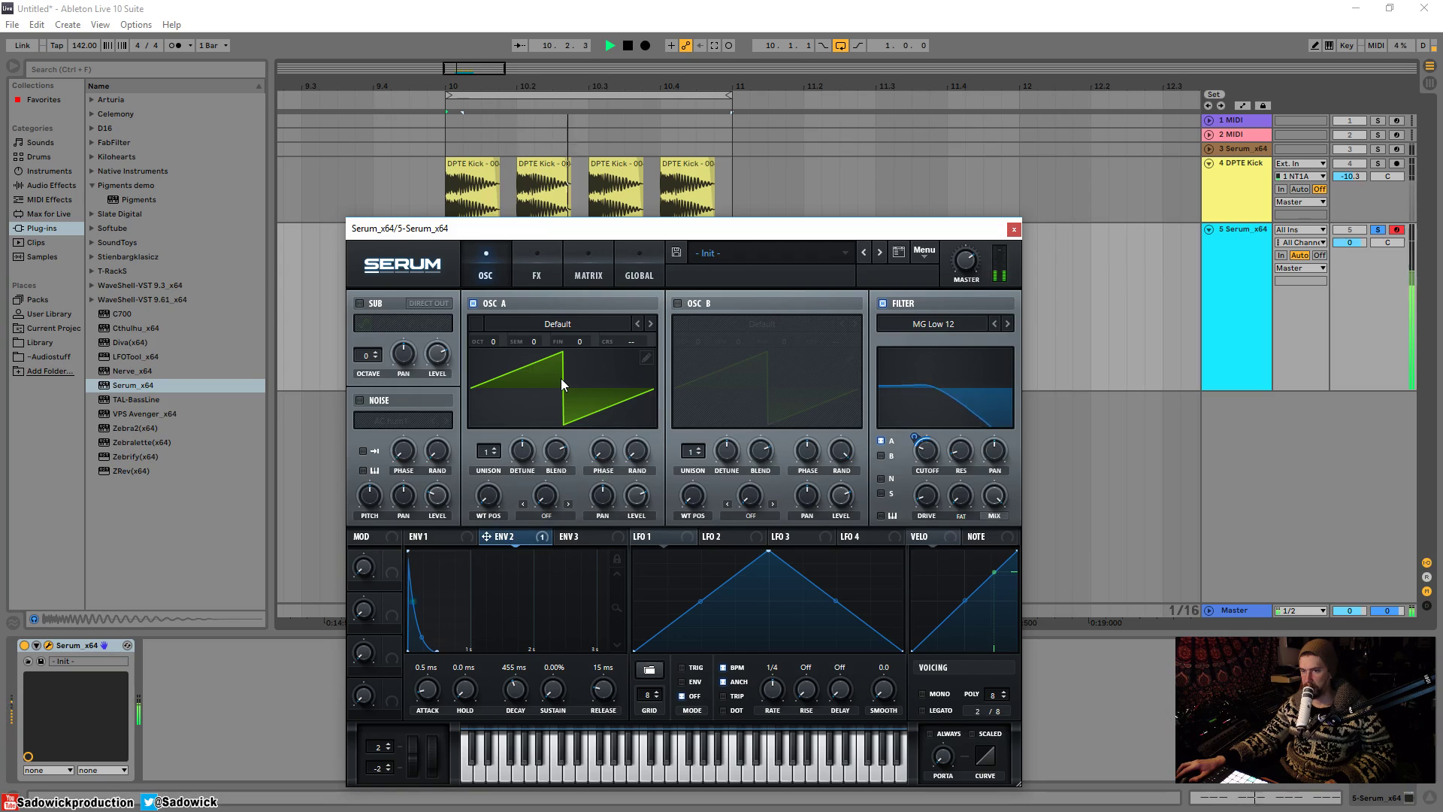
key("space")
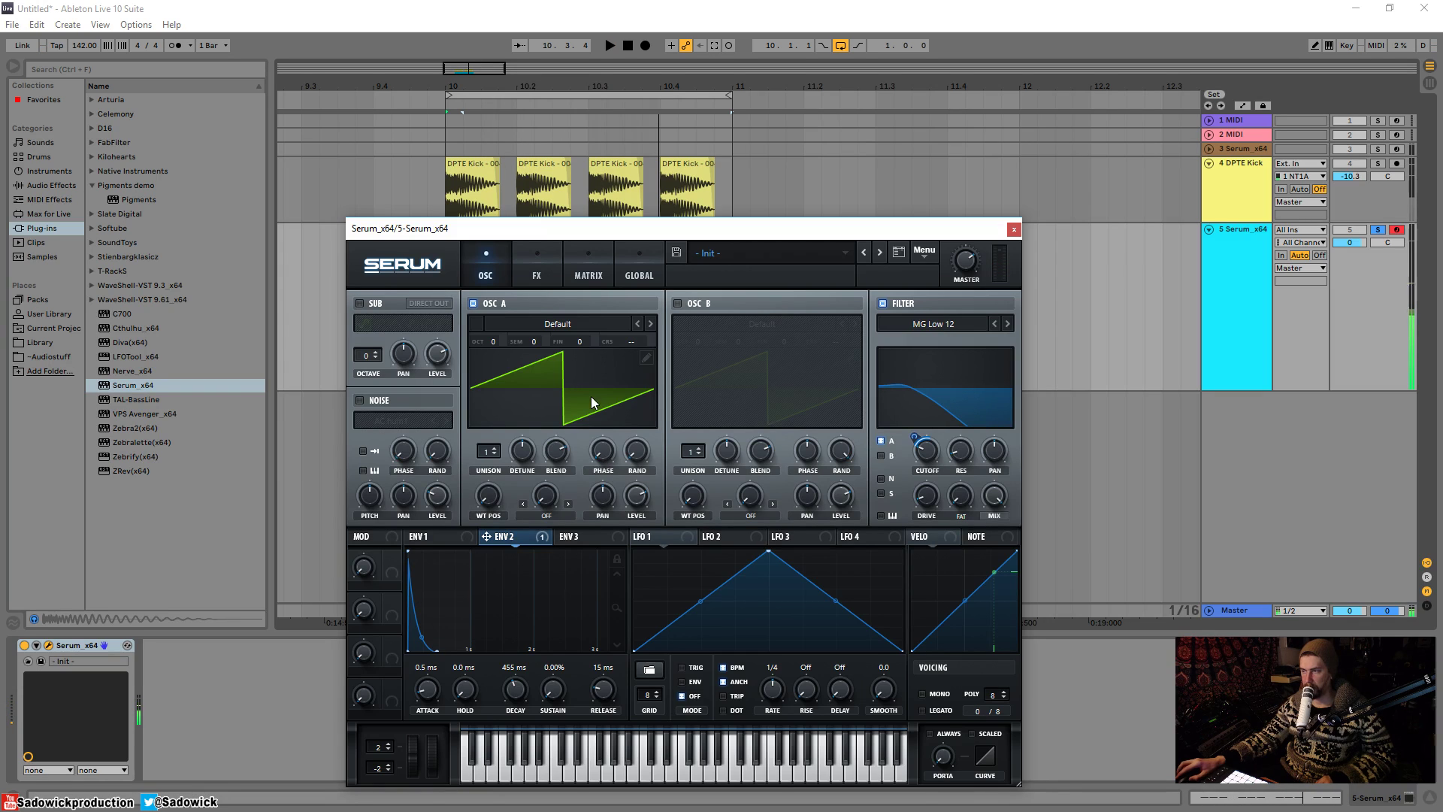
- Enable oscillator B and turn down its random phase
left_click(678, 304)
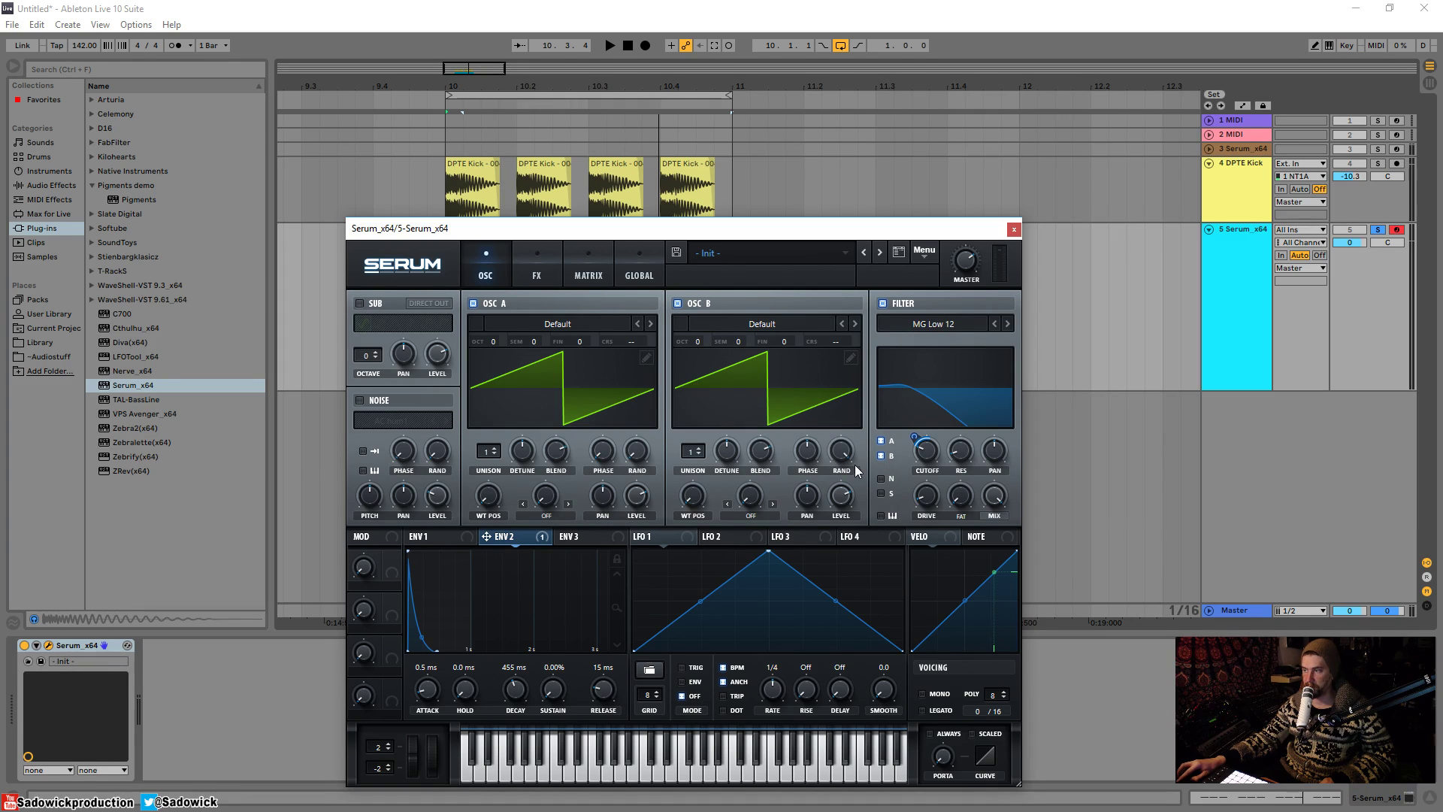
mouse_move(846, 453)
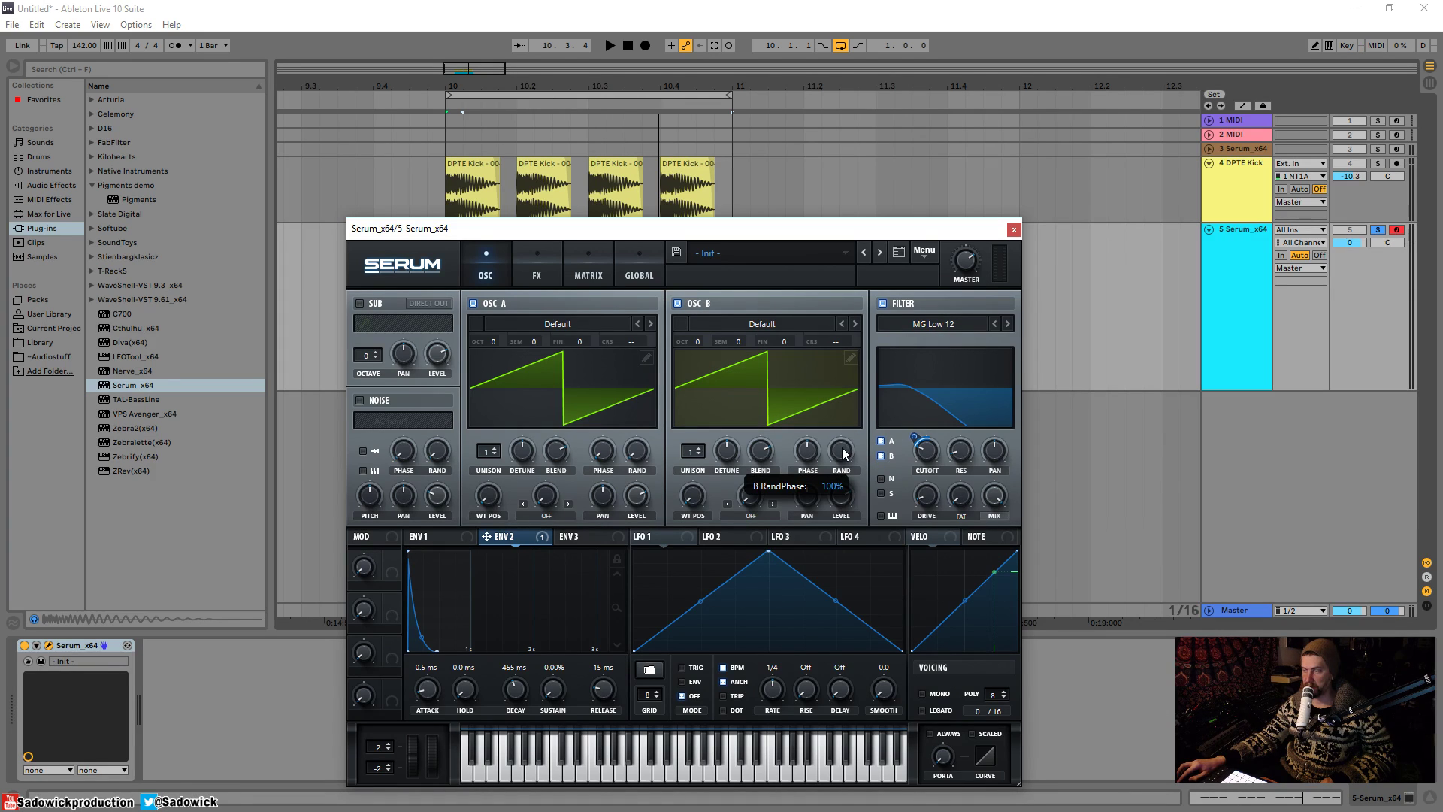
left_click_drag(846, 453, 846, 511)
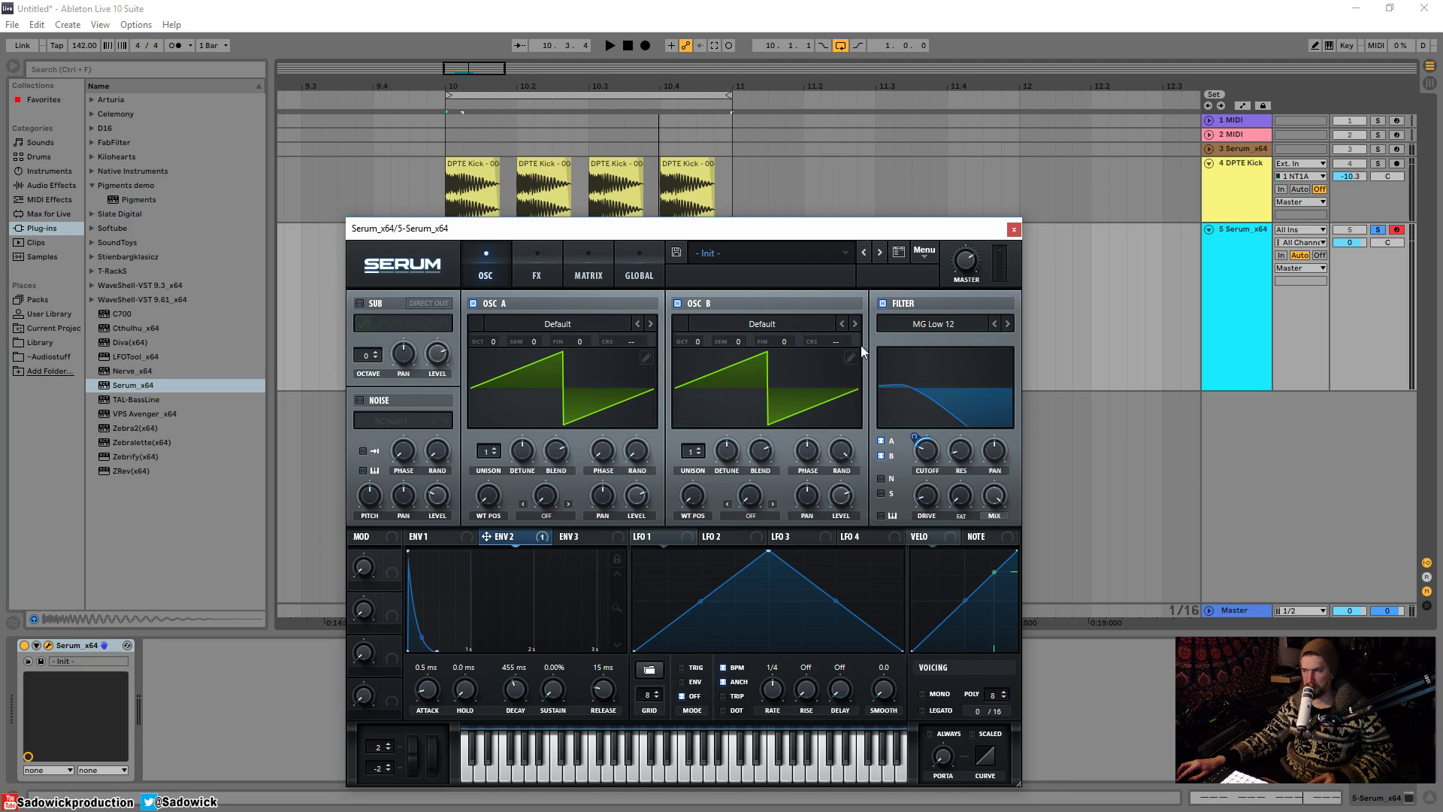
- Raise oscillator B's octave to +1 and play the loop to hear both oscillators together
left_click_drag(840, 235, 724, 156)
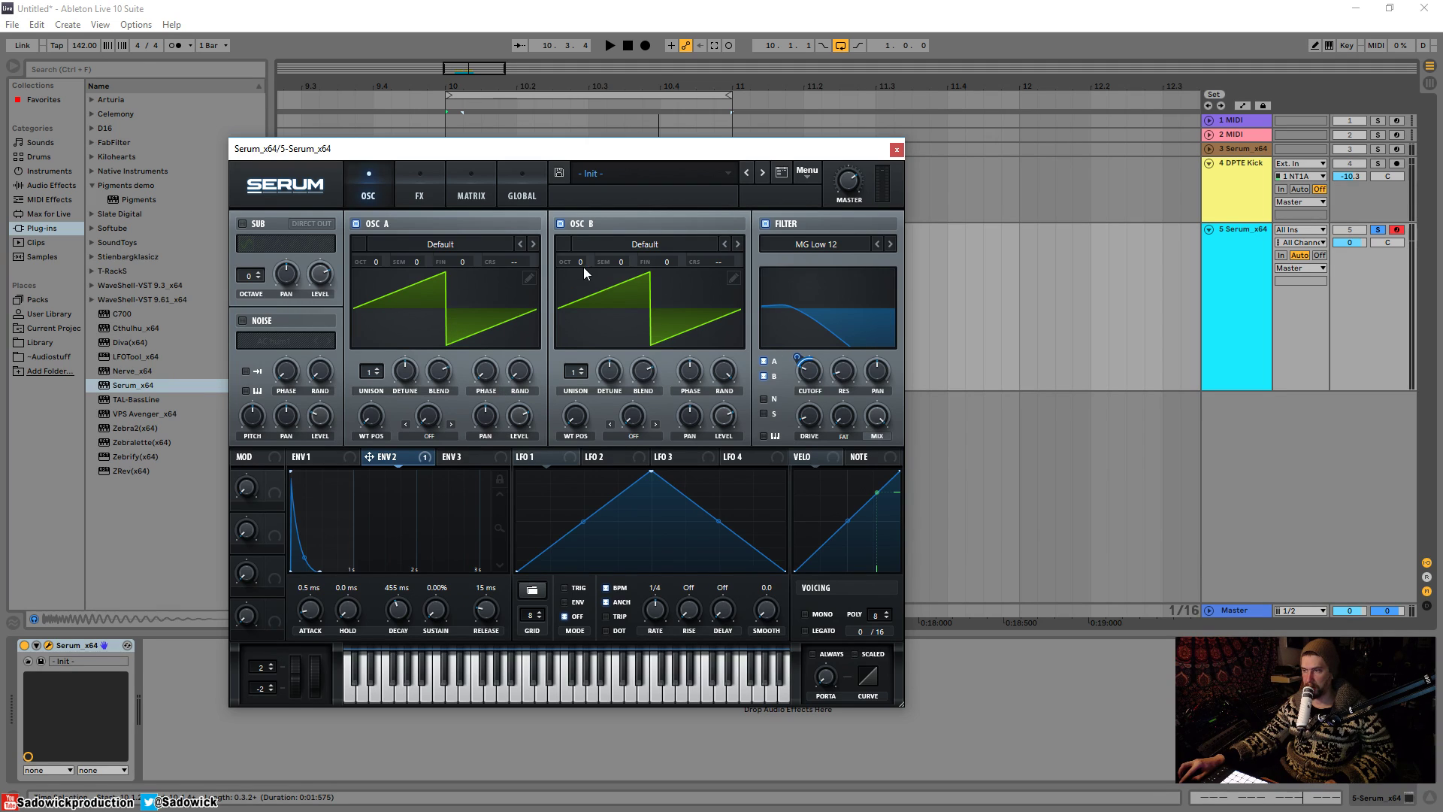
left_click_drag(581, 260, 588, 254)
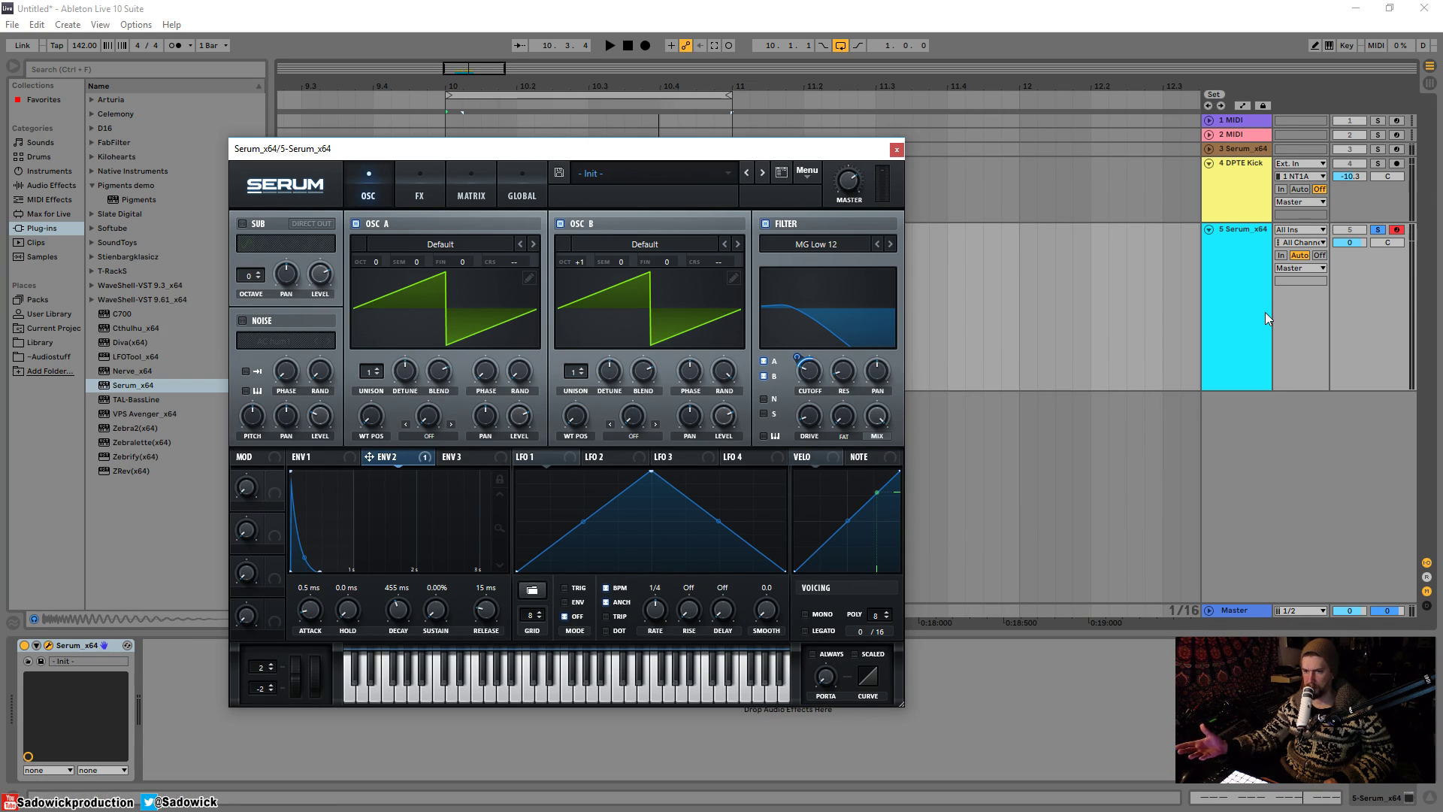
key("space")
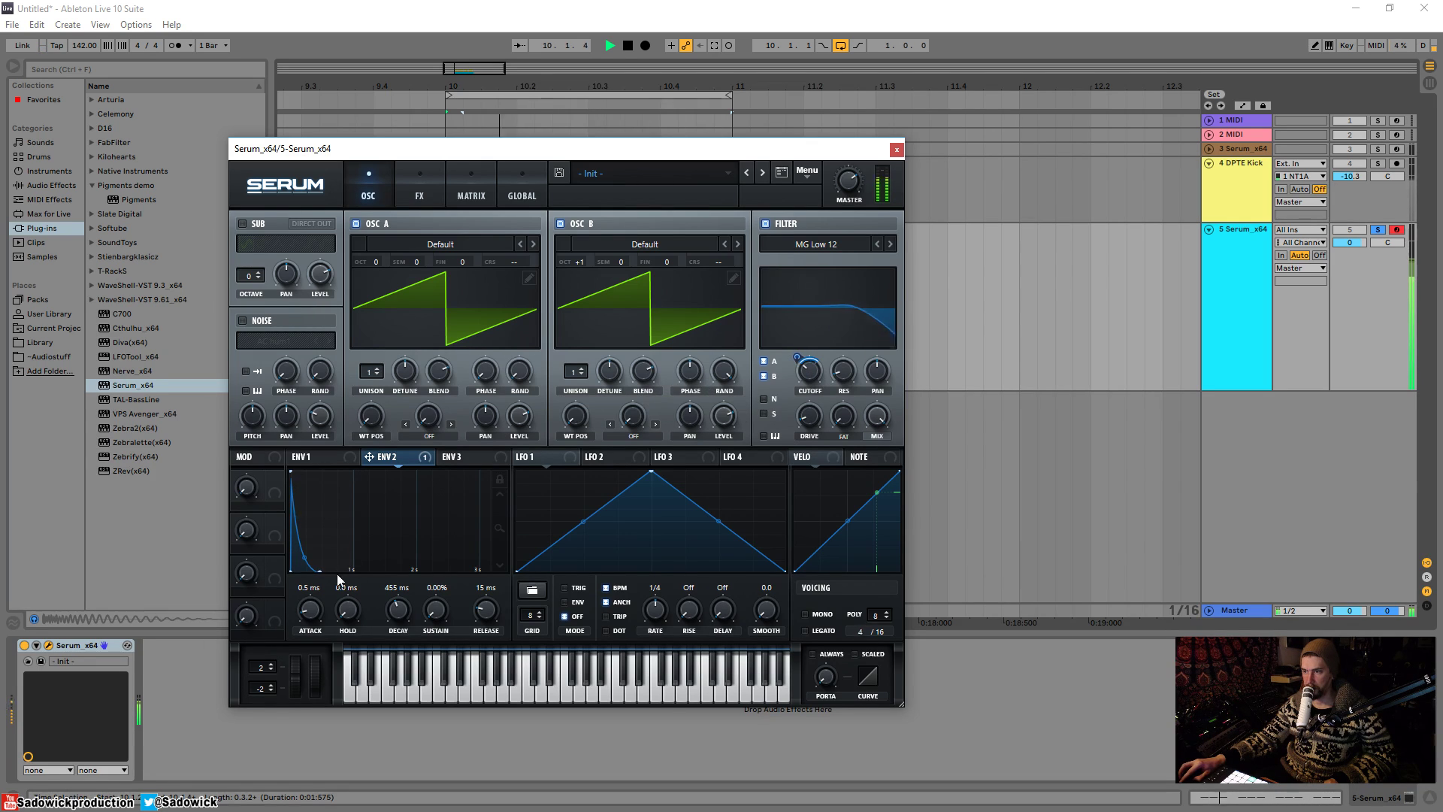
key("space")
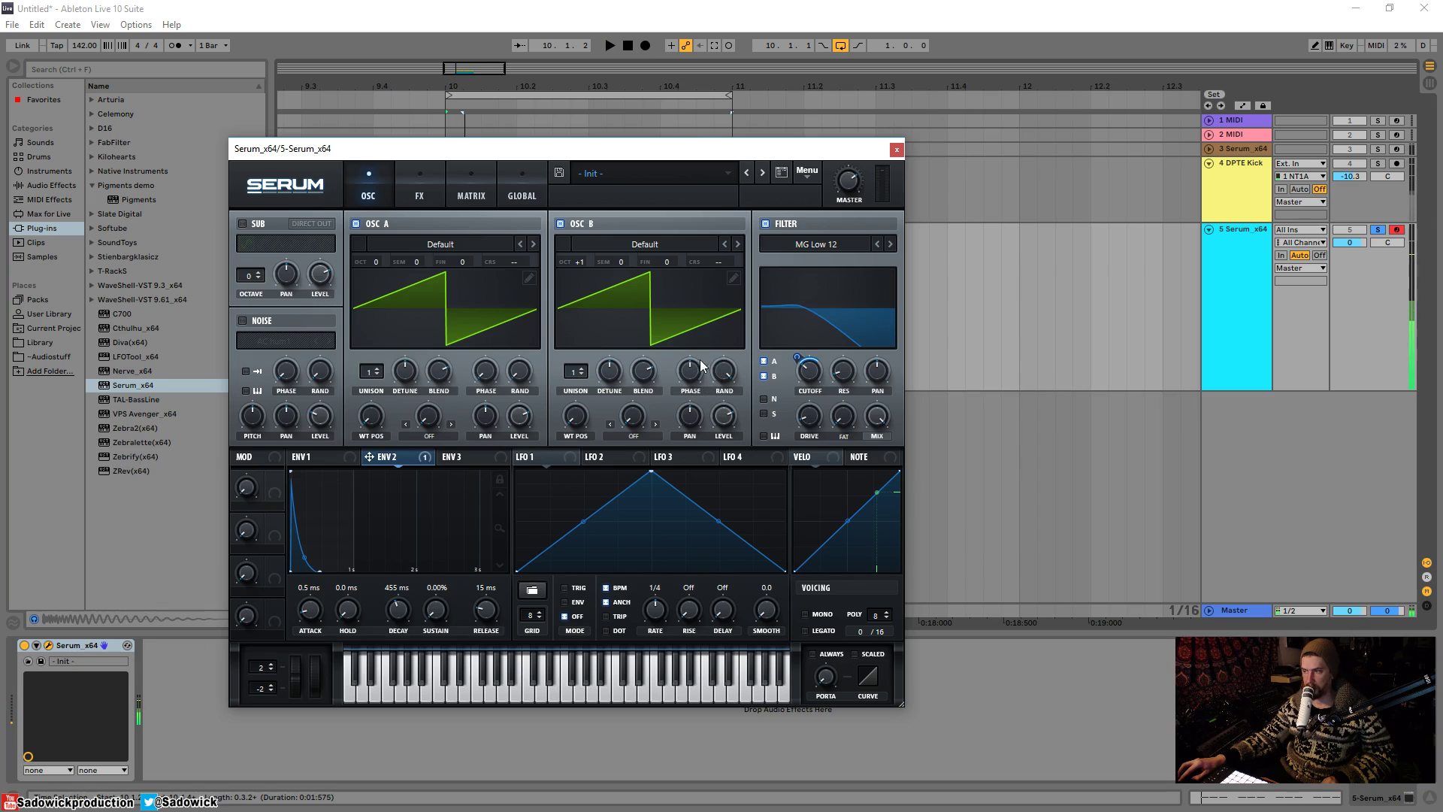
- Audition the bass loop several times with both oscillators on to judge the effect of oscillator B's start phase
key("space")
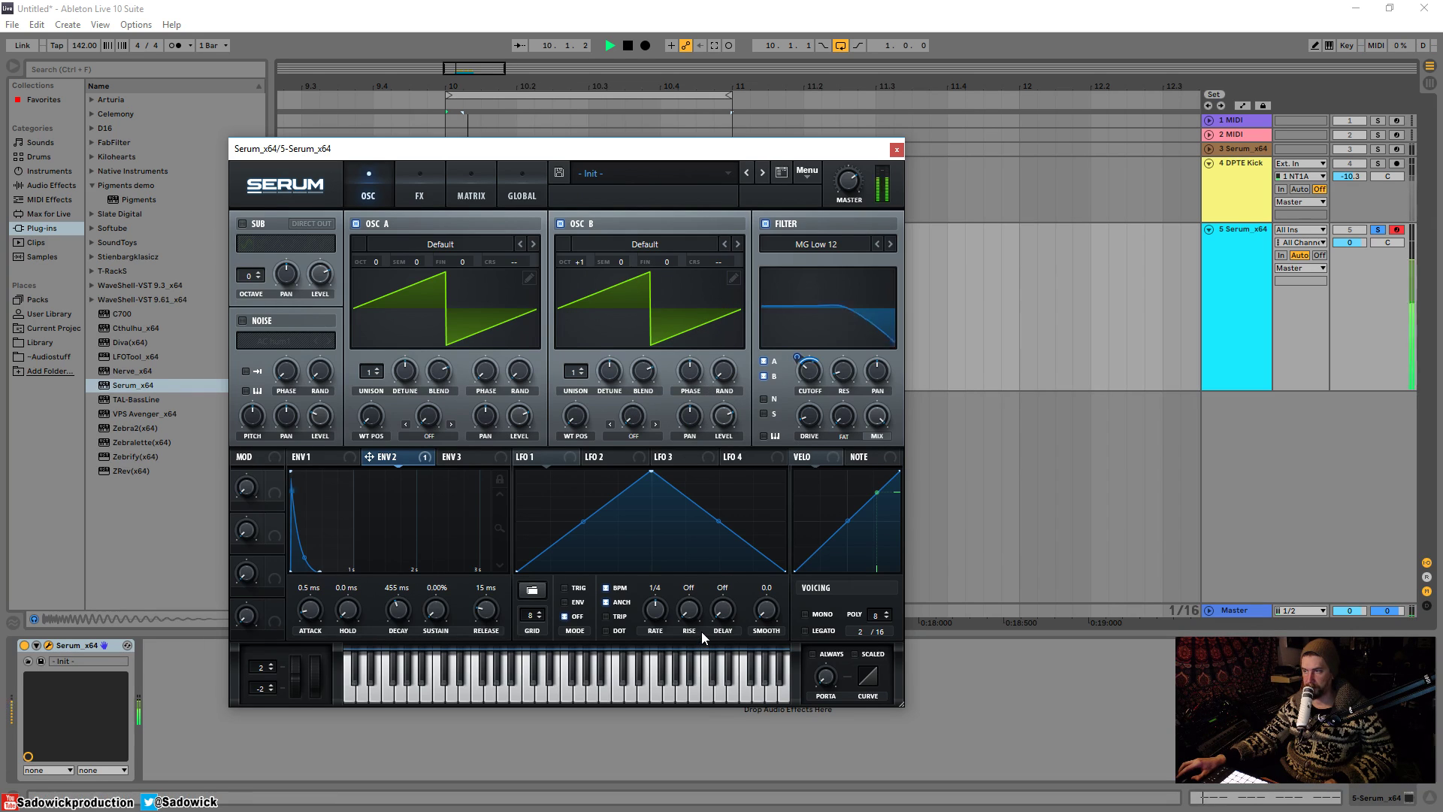
key("space")
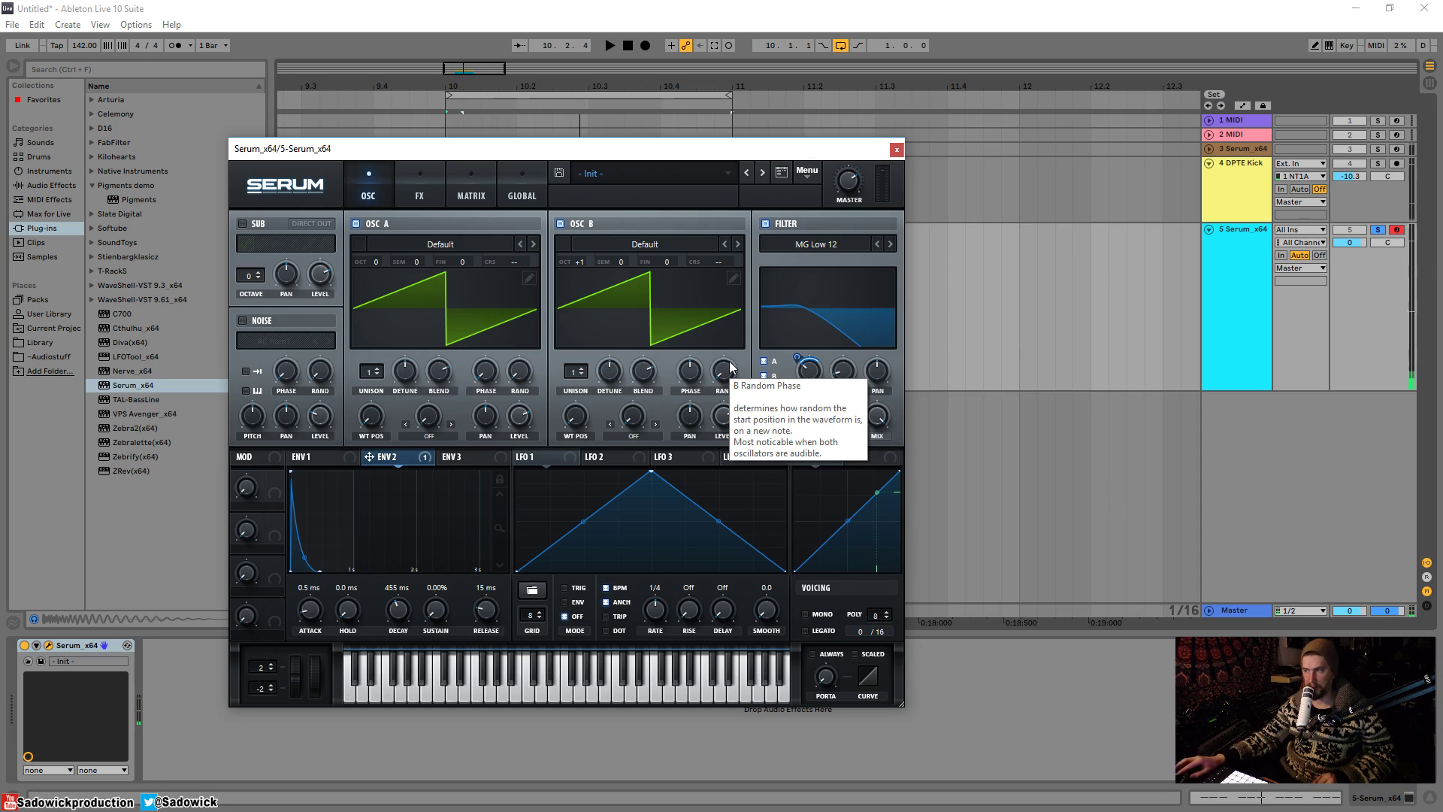
key("space")
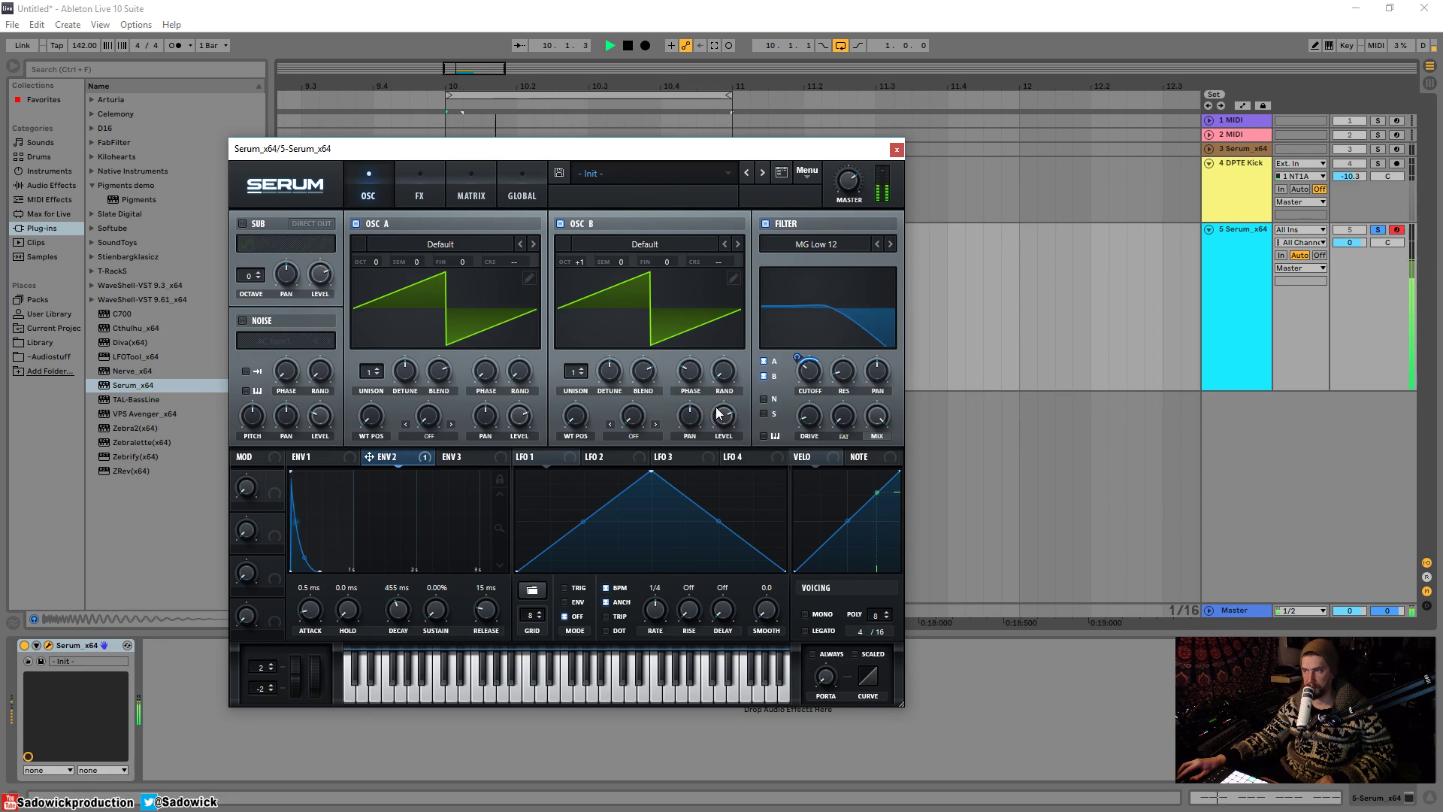
key("space")
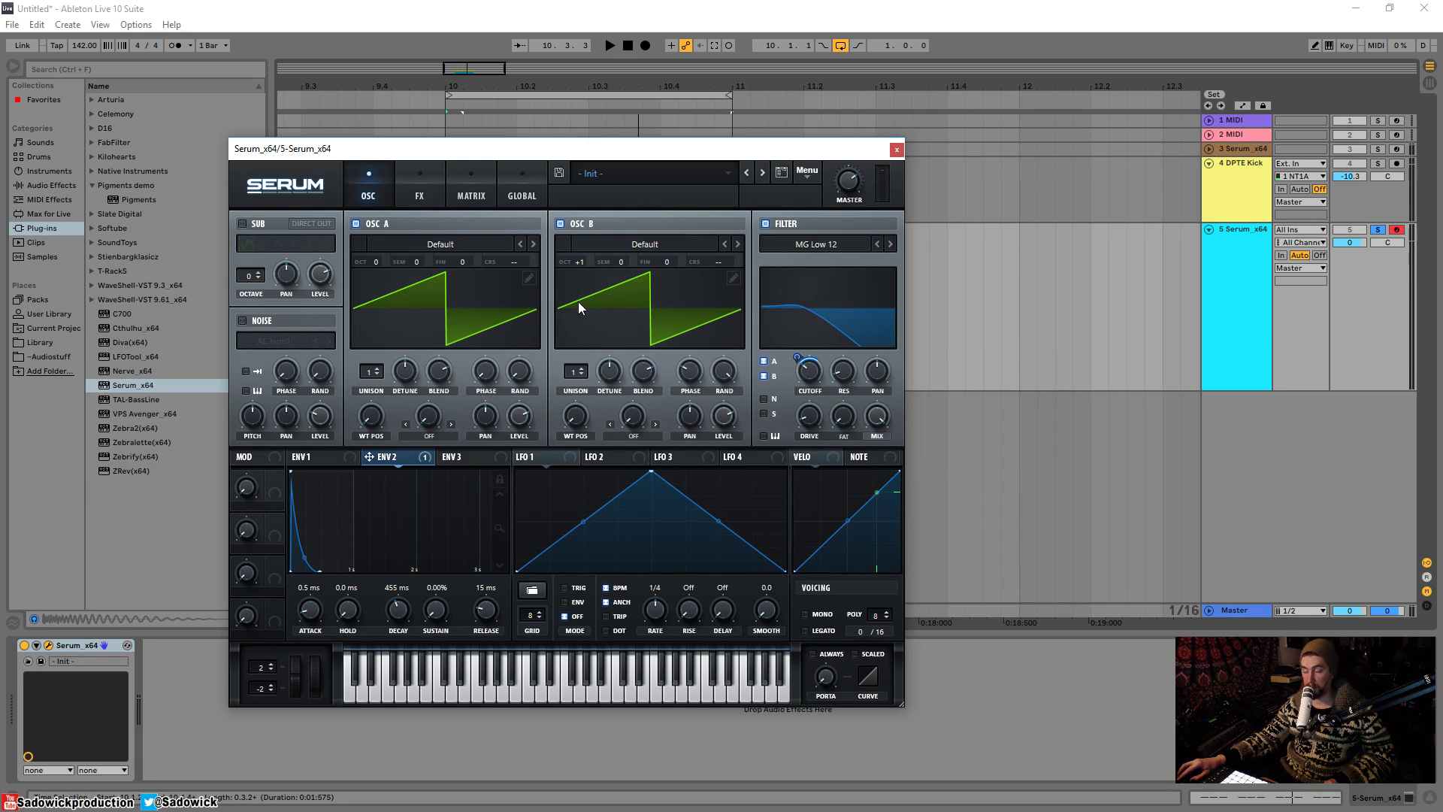
key("space")
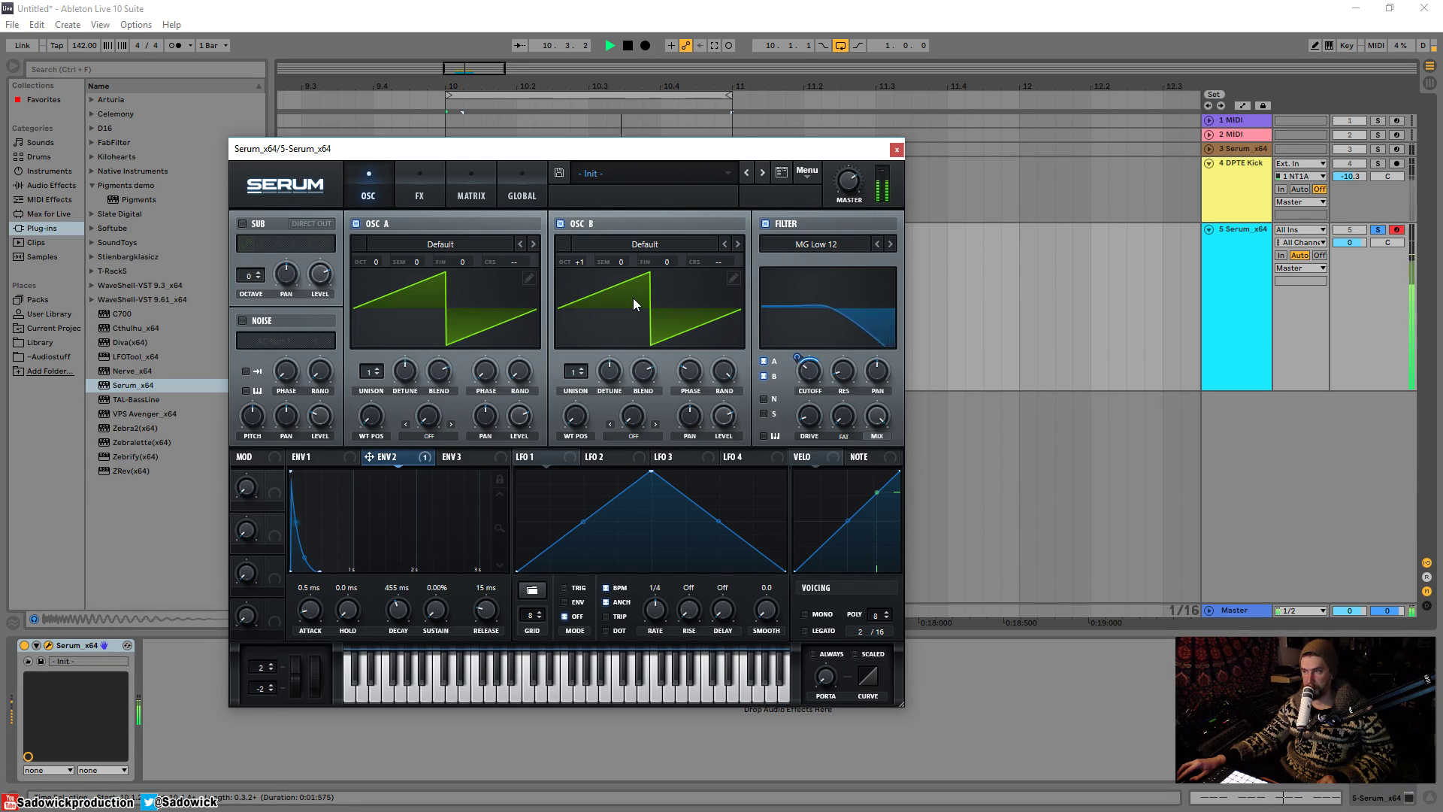
key("space")
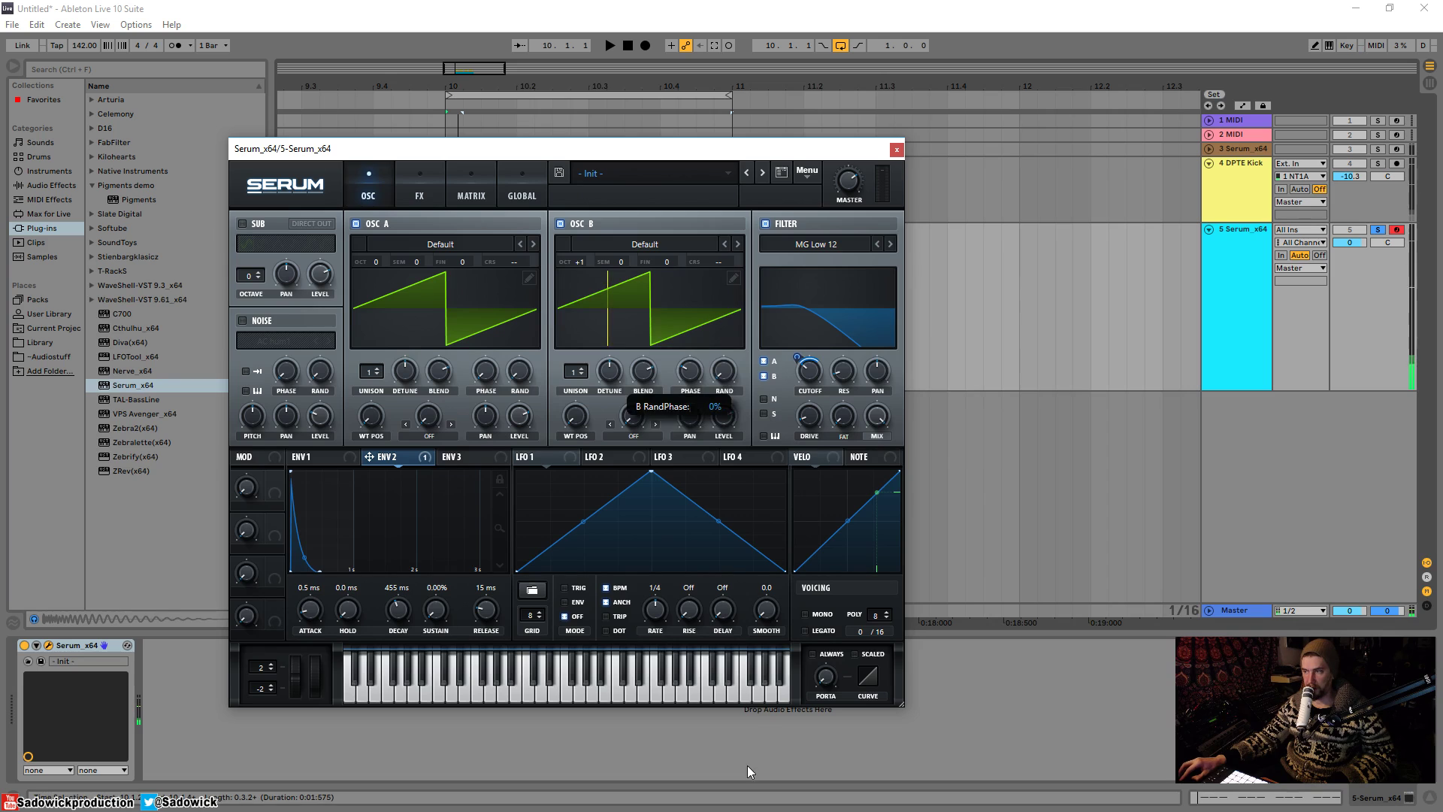
- Set oscillator B's phase to 0° and show the bass track's B Phase automation lane in the arrangement
left_click_drag(692, 395, 711, 456)
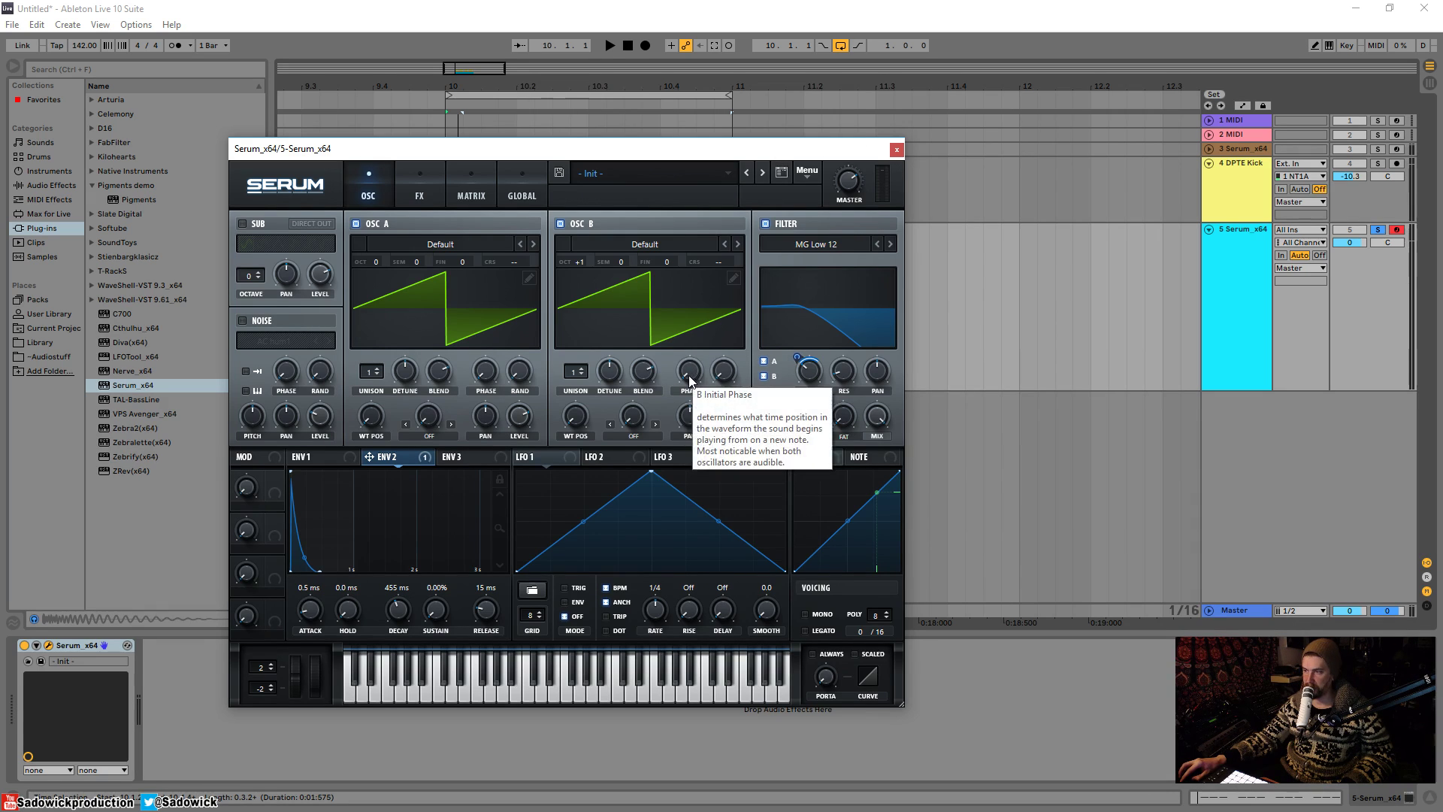
mouse_move(691, 388)
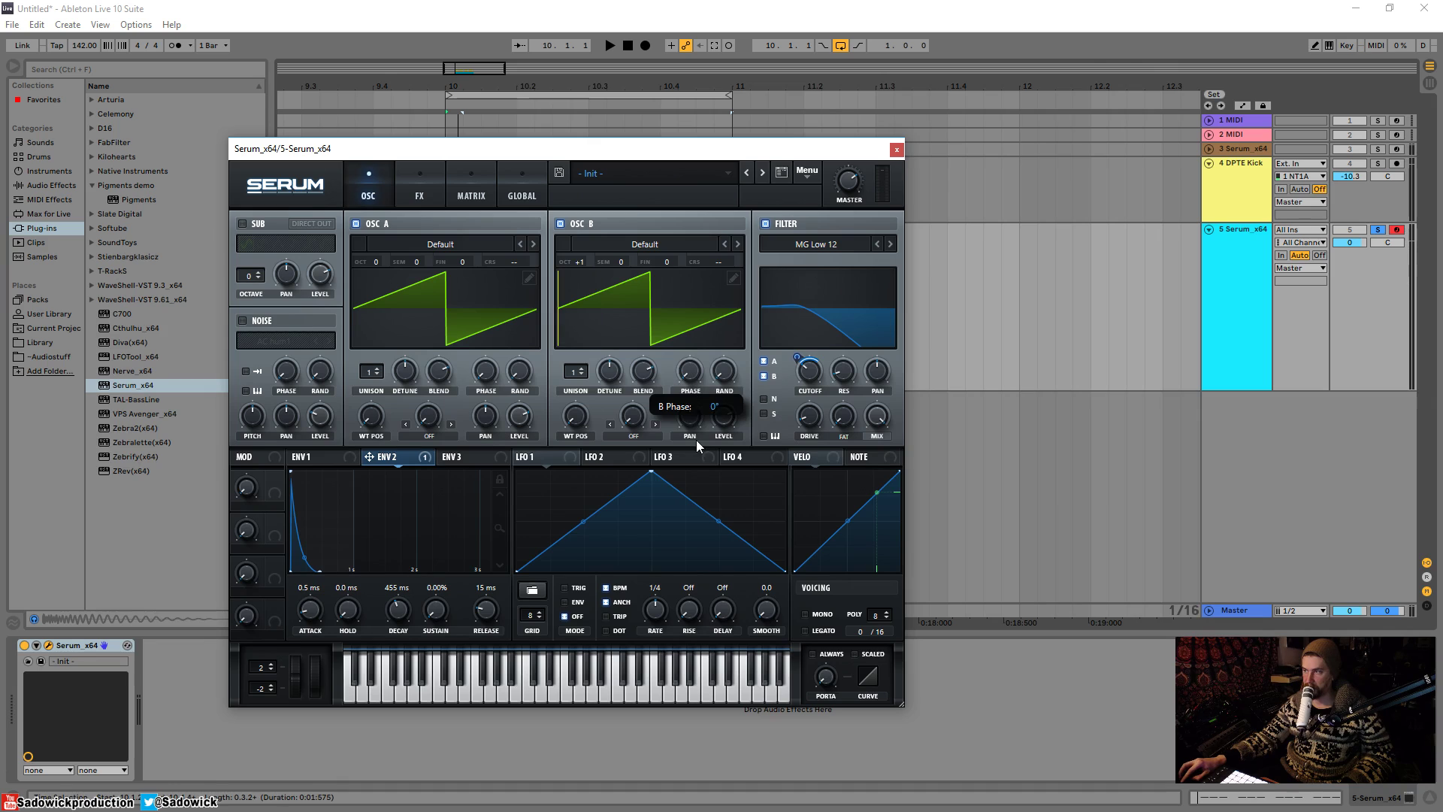
left_click(1248, 104)
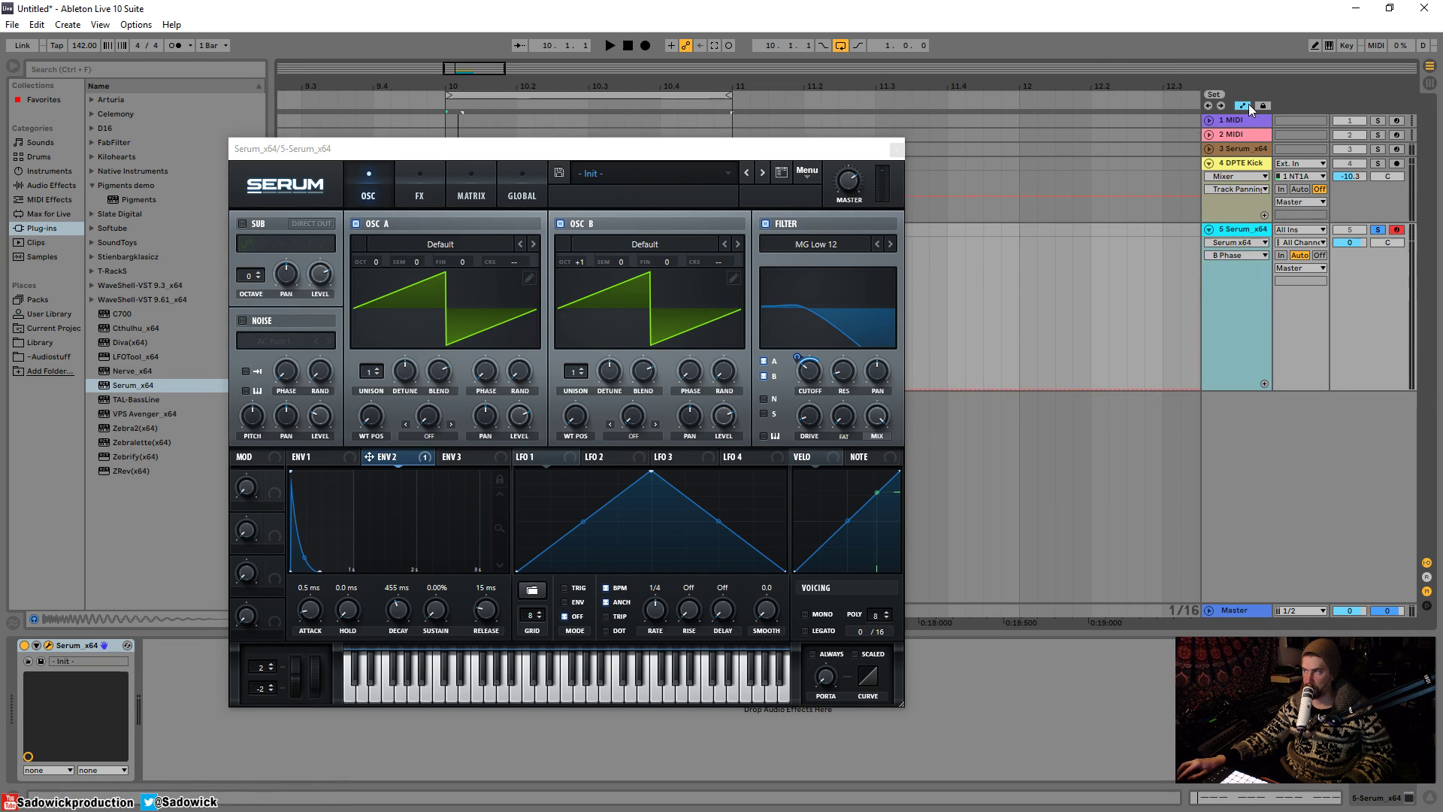
left_click(897, 148)
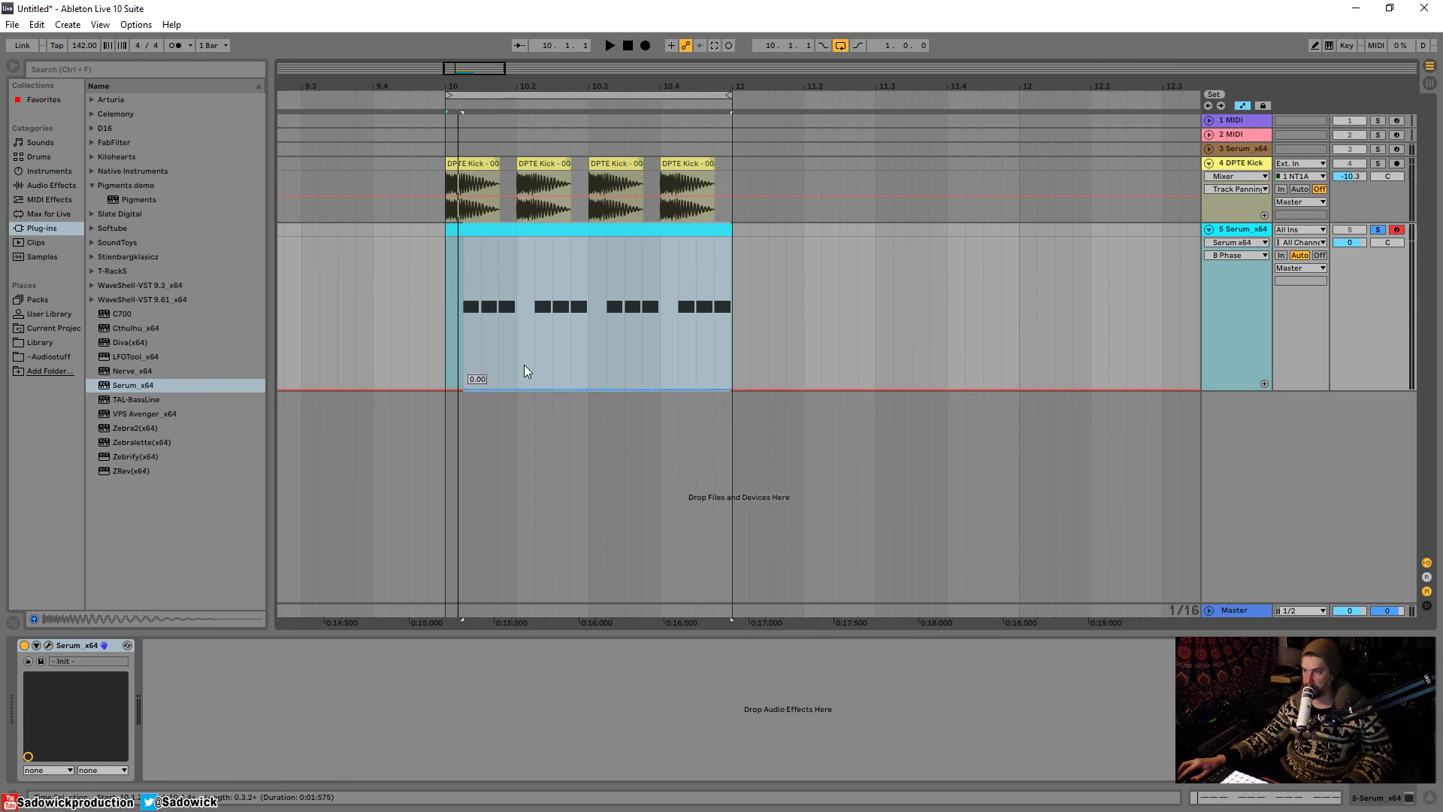
- Draw one-note B Phase automation steps of about 86°, one at a different note in each beat, auditioning the loop between edits
key("b")
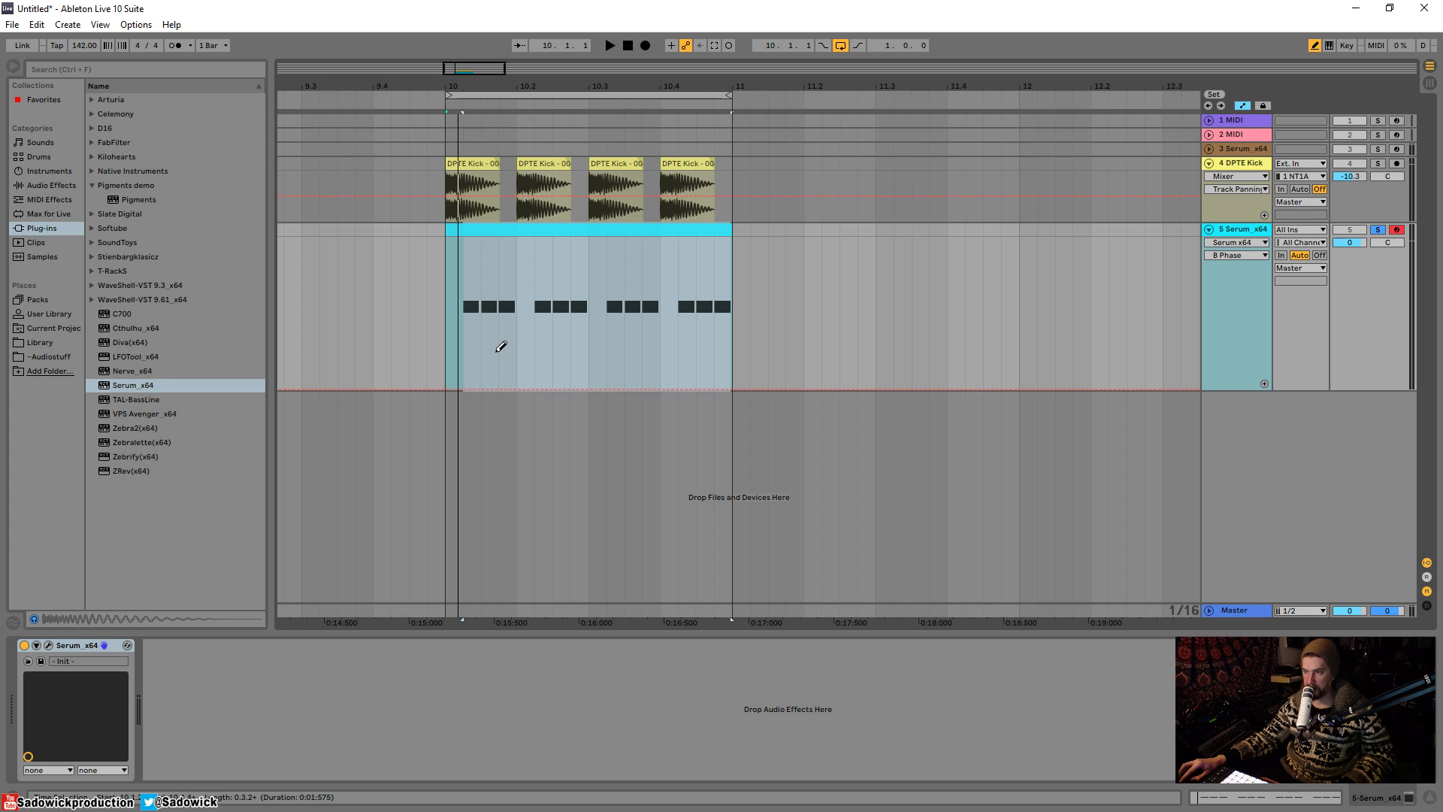
left_click(490, 359)
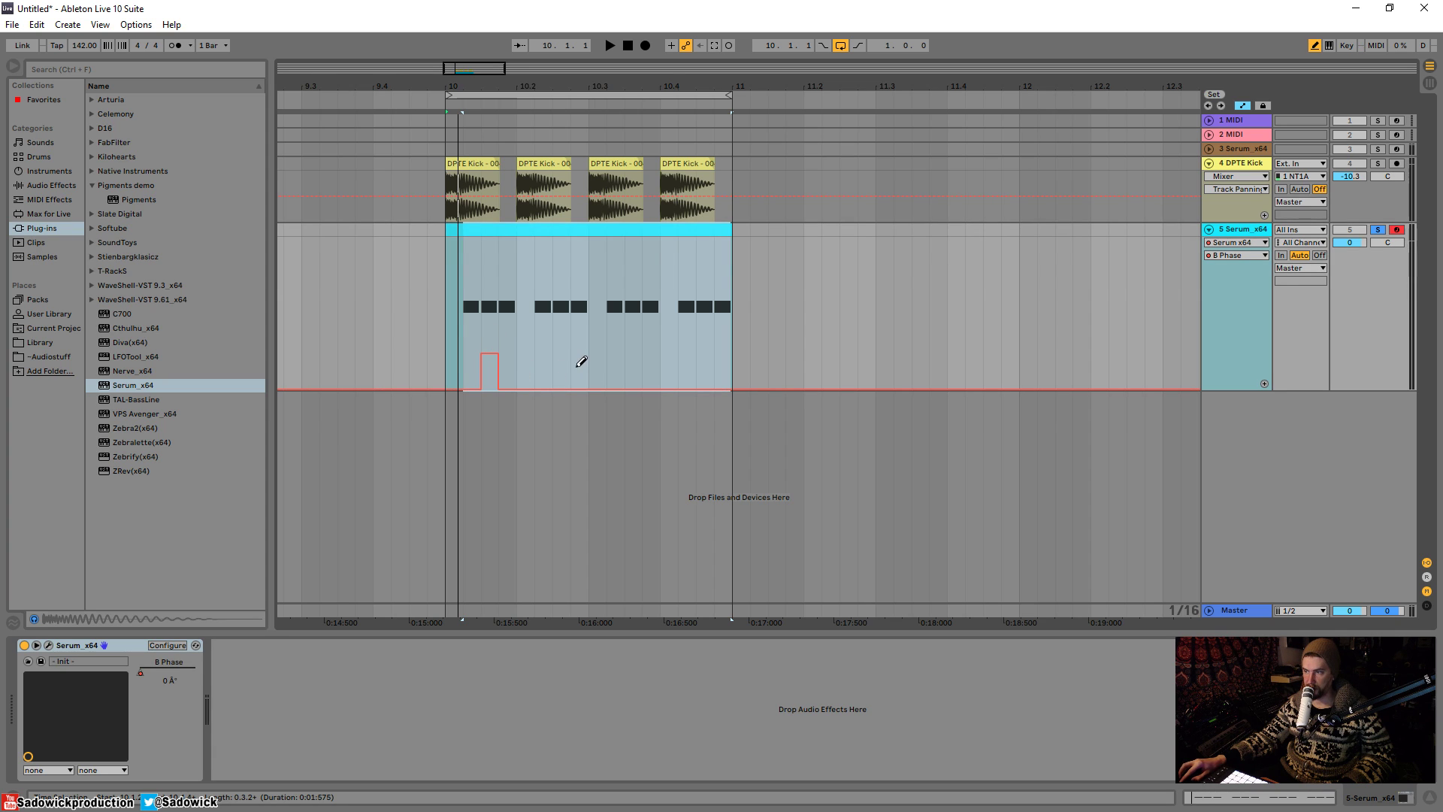
left_click_drag(584, 344, 584, 354)
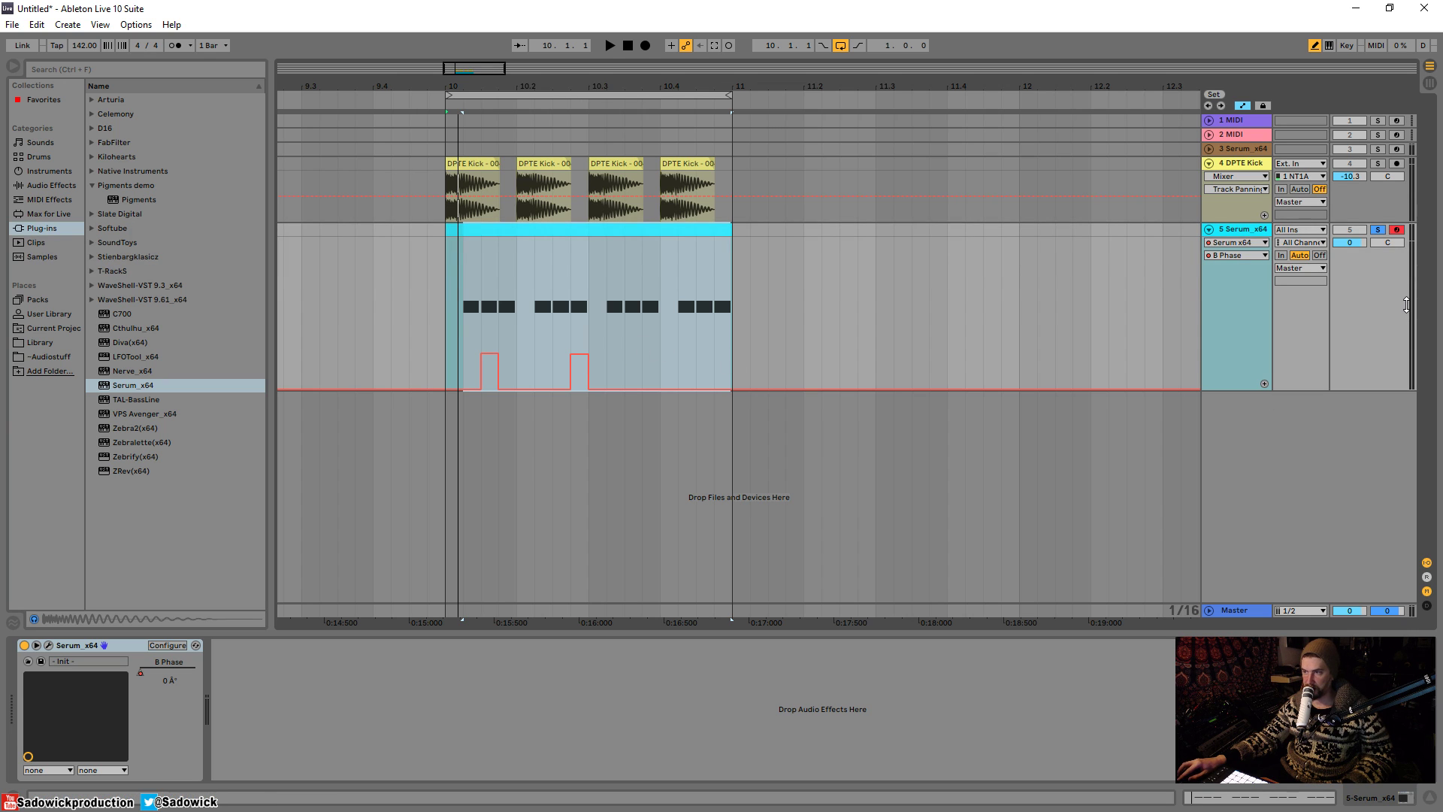
key("space")
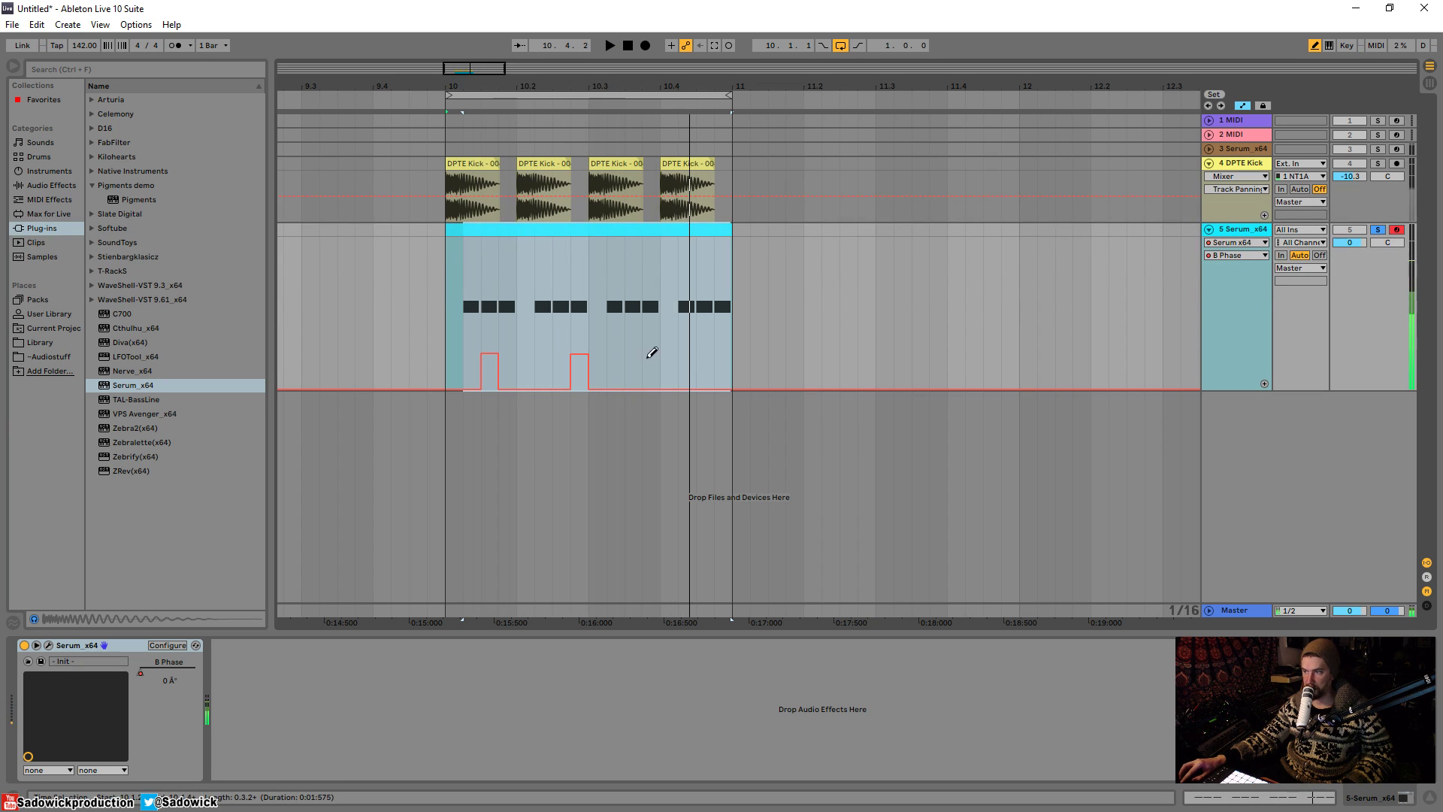
left_click_drag(641, 346, 642, 347)
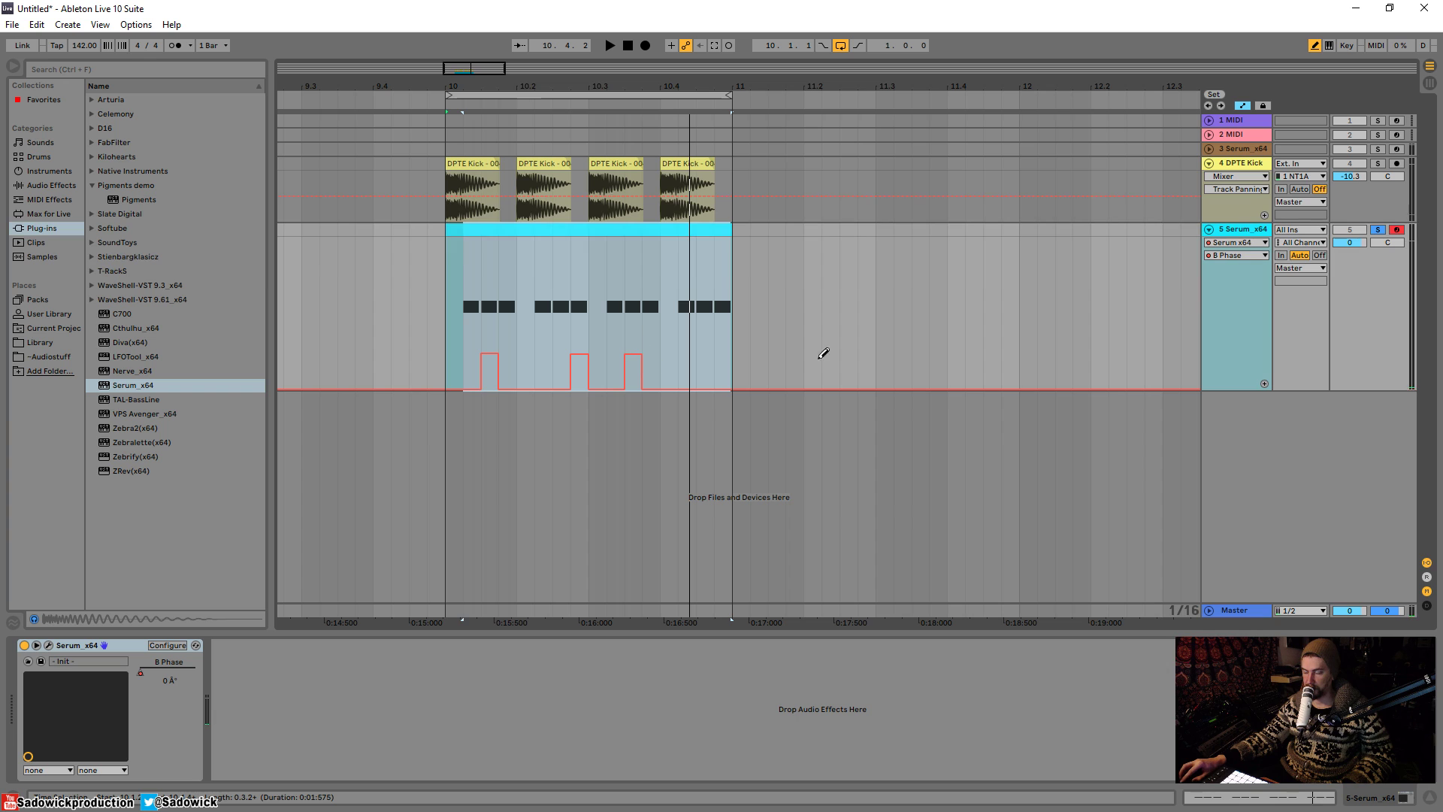
key("space")
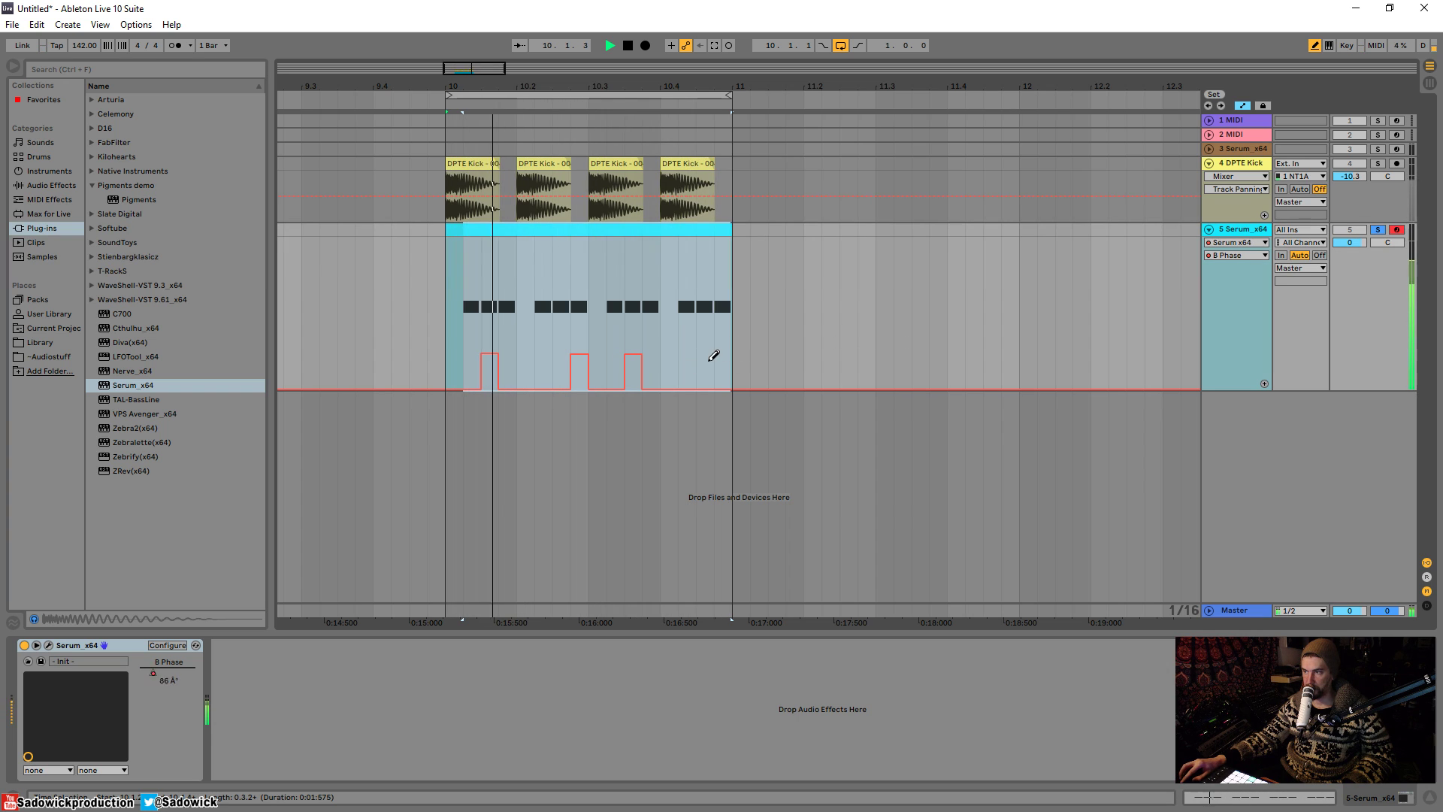
mouse_move(714, 355)
left_mouse_down()
mouse_move(708, 383)
mouse_move(687, 363)
mouse_move(697, 352)
left_mouse_up()
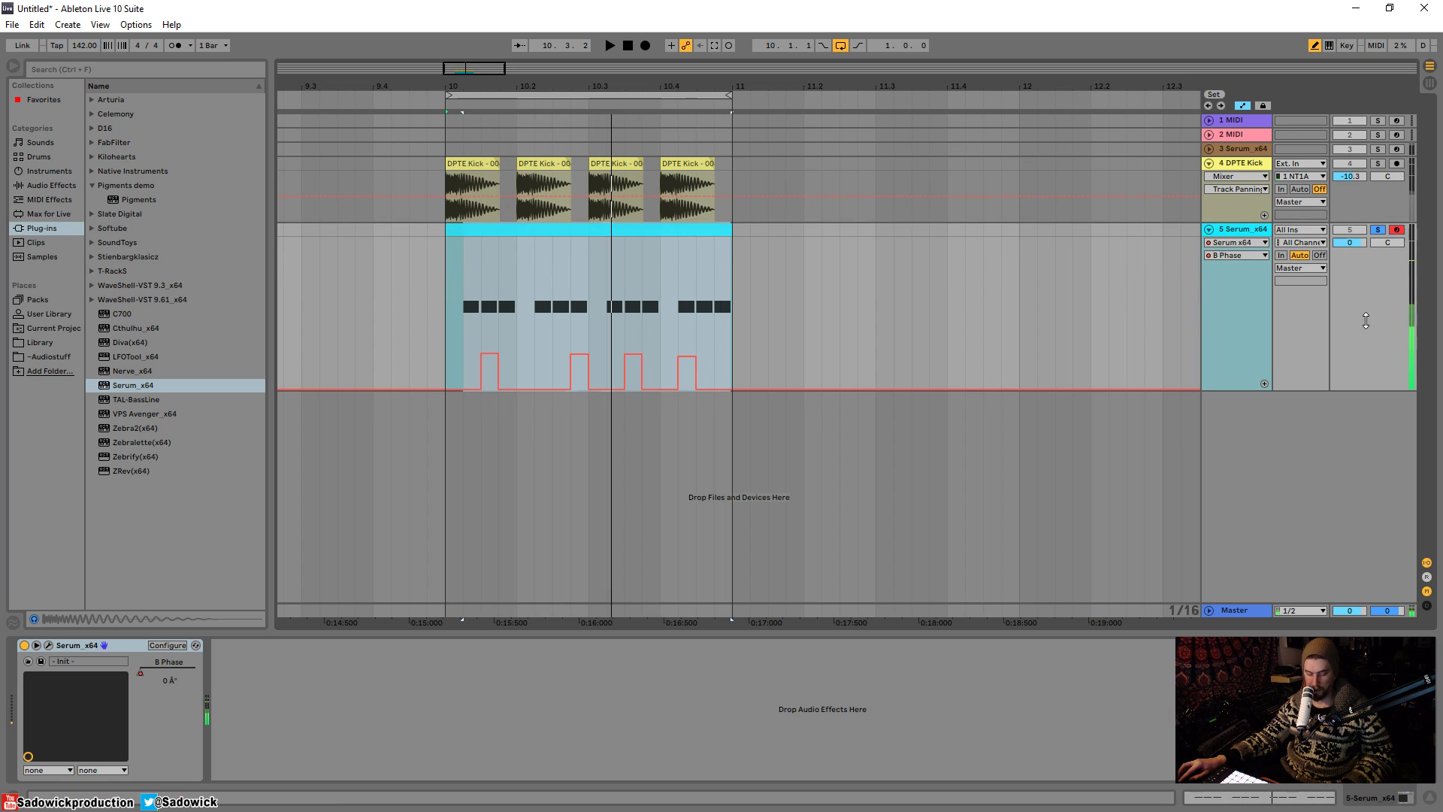
key("b")
- Compare oscillator B at octave 0 while the loop plays, return it to +1, and close Serum
left_click(49, 645)
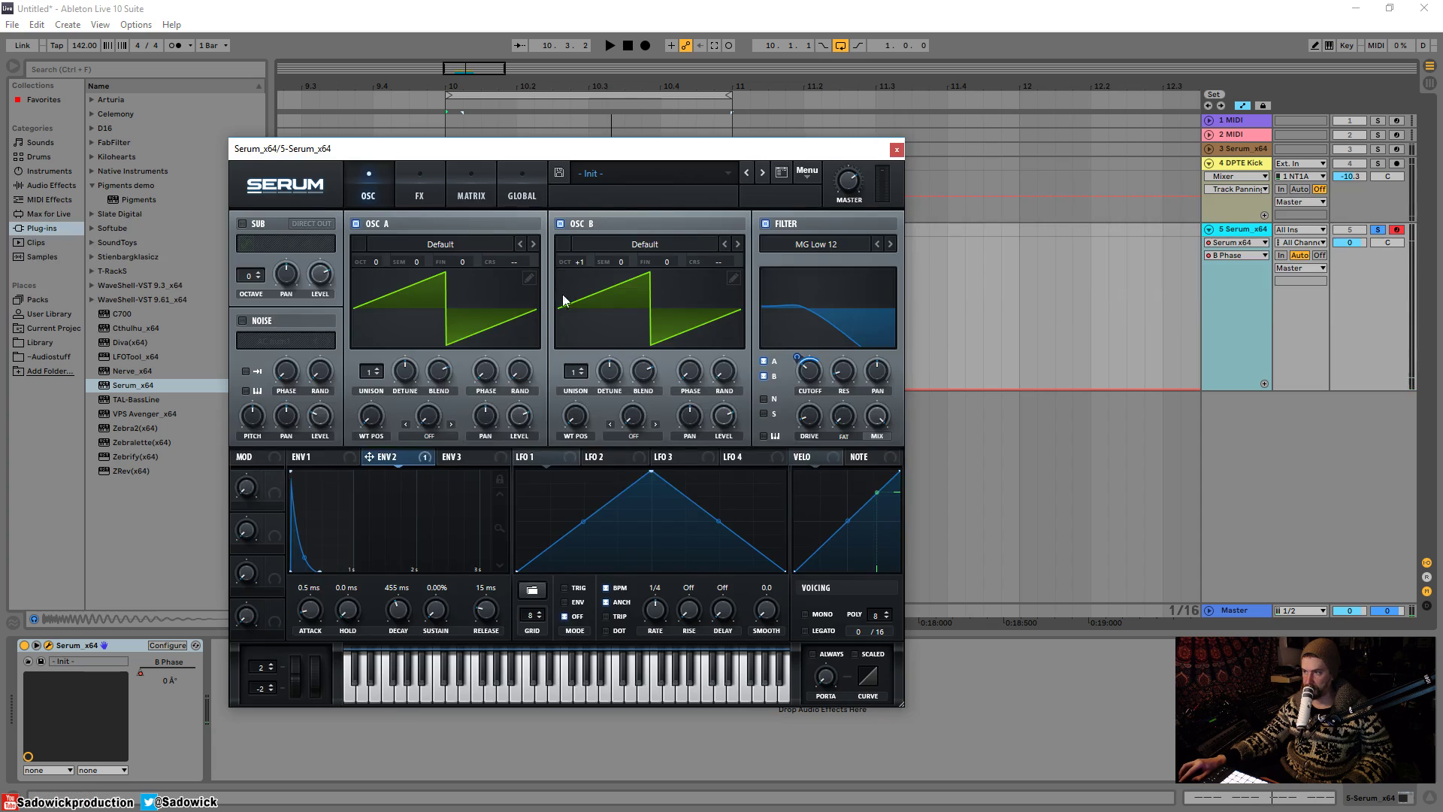
left_click_drag(580, 263, 581, 283)
key("space")
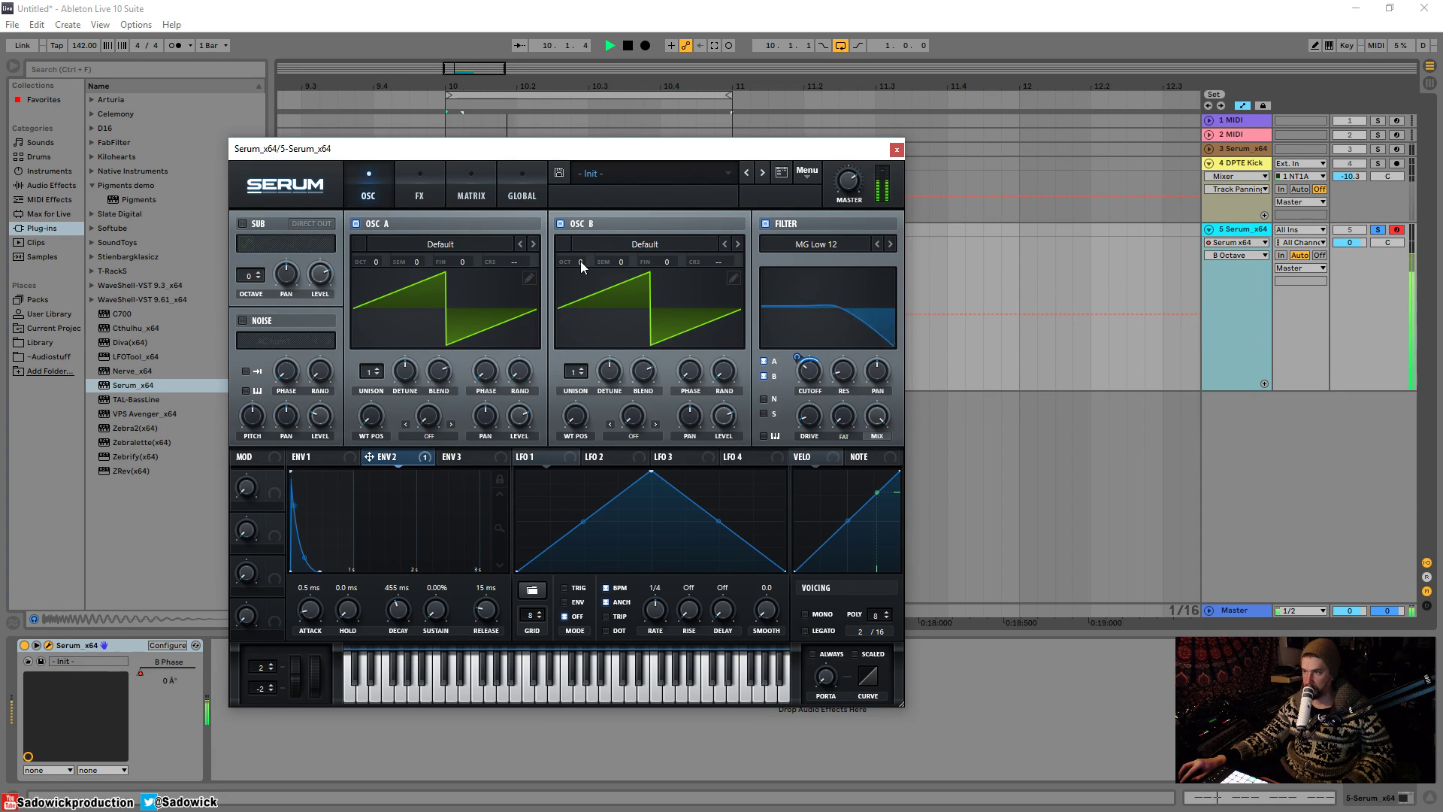
left_click_drag(580, 260, 580, 256)
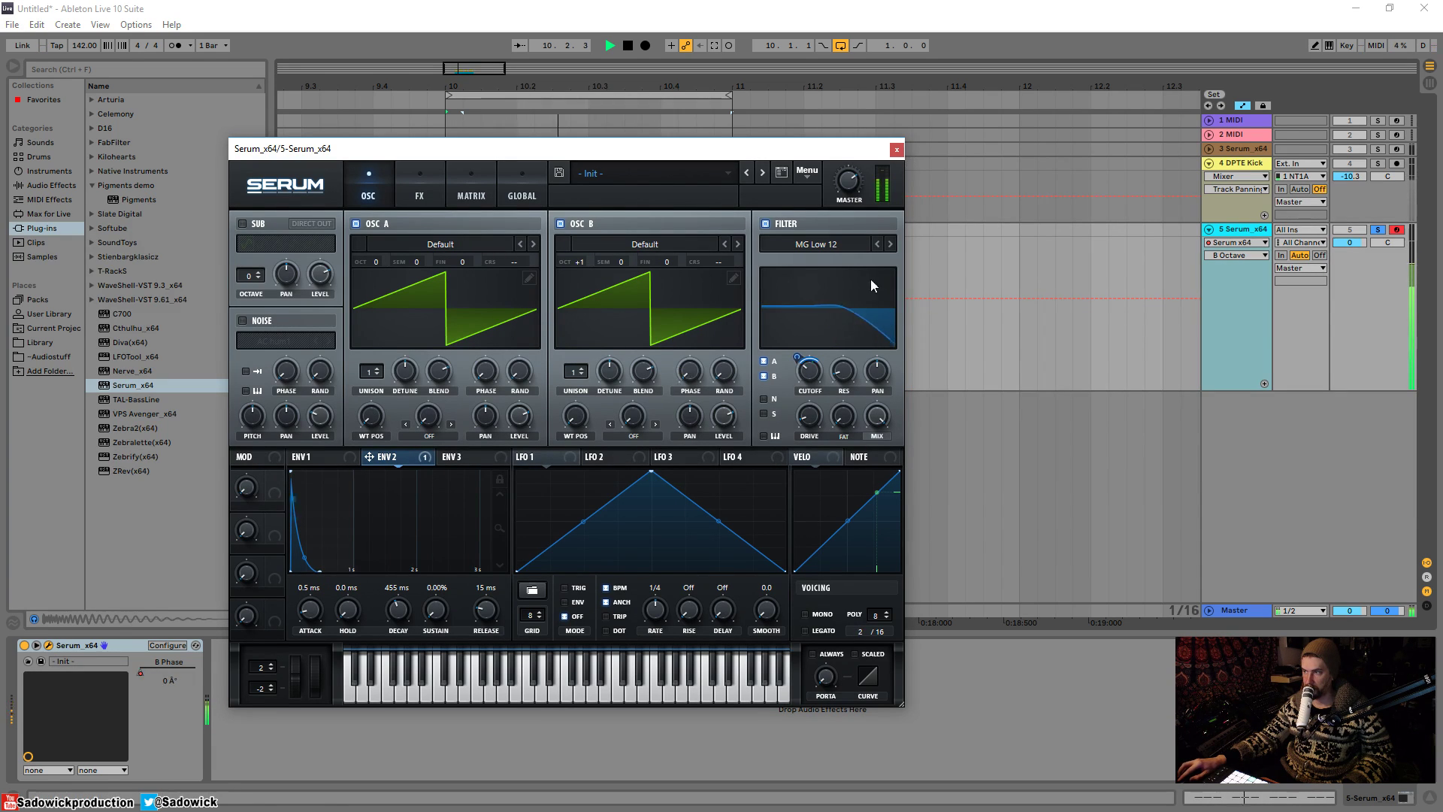
left_click(896, 149)
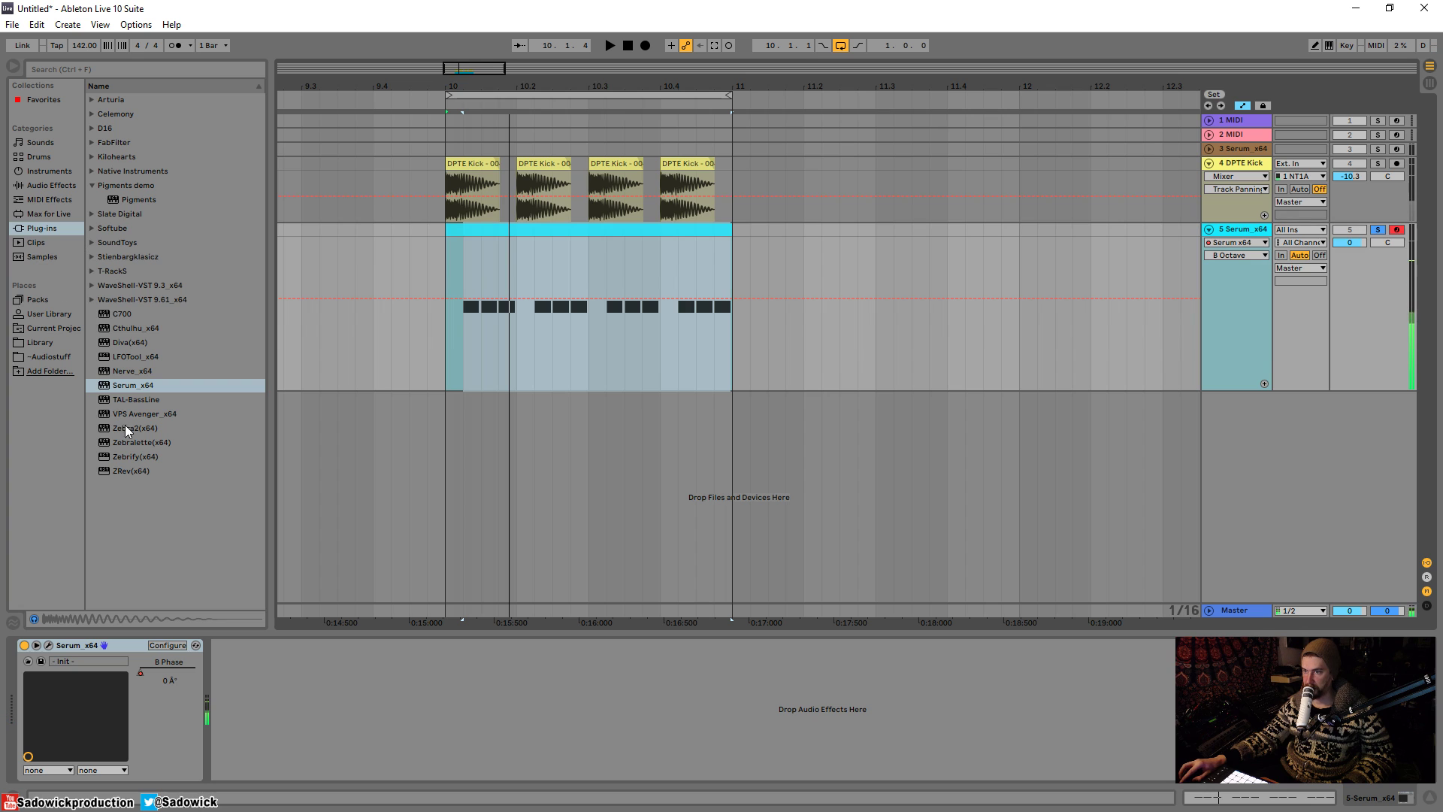
- Add LFOTool to the bass track after Serum, lowering its curve's start point and raising the middle point to maximum
left_click_drag(132, 356, 421, 722)
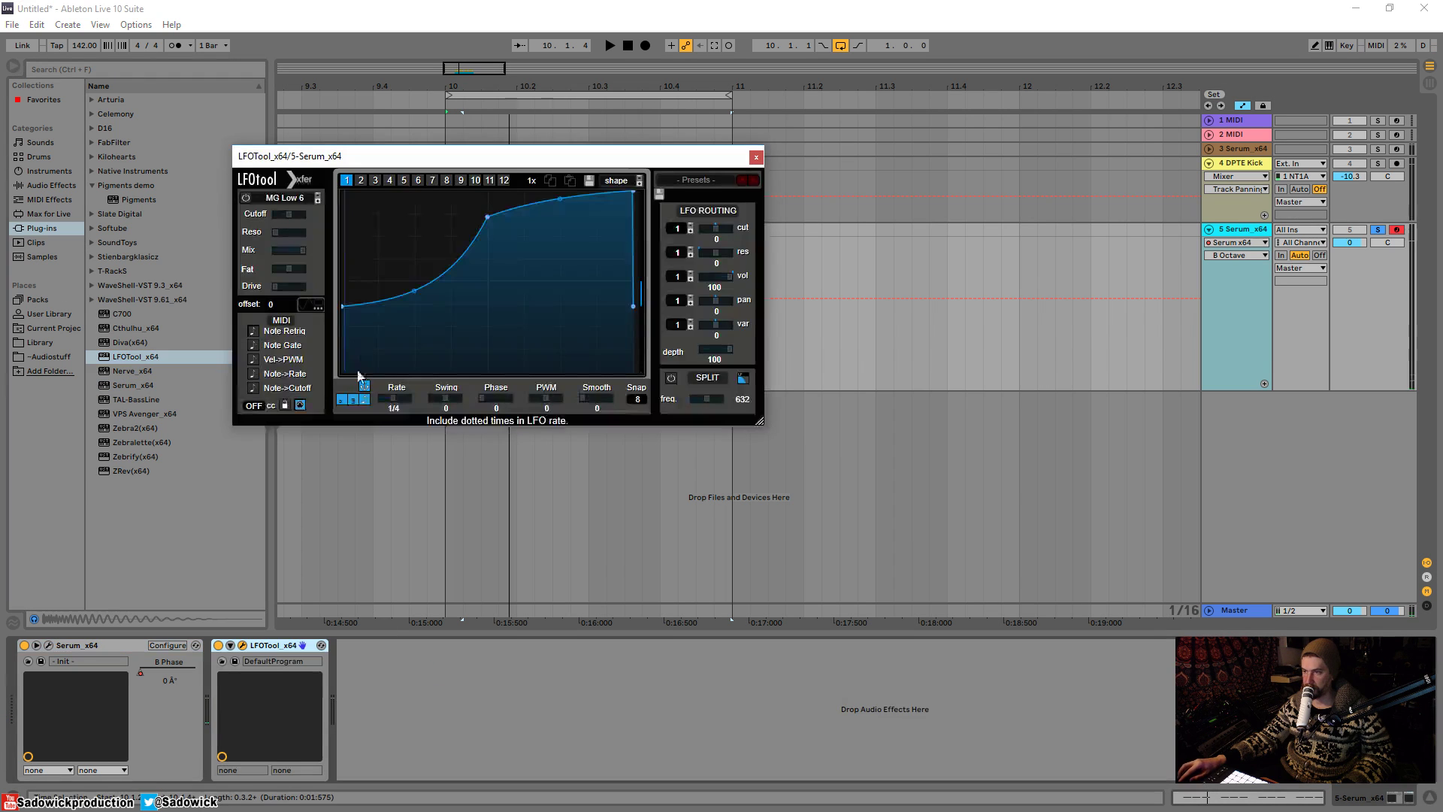
left_click_drag(346, 308, 346, 350)
left_click_drag(493, 213, 489, 192)
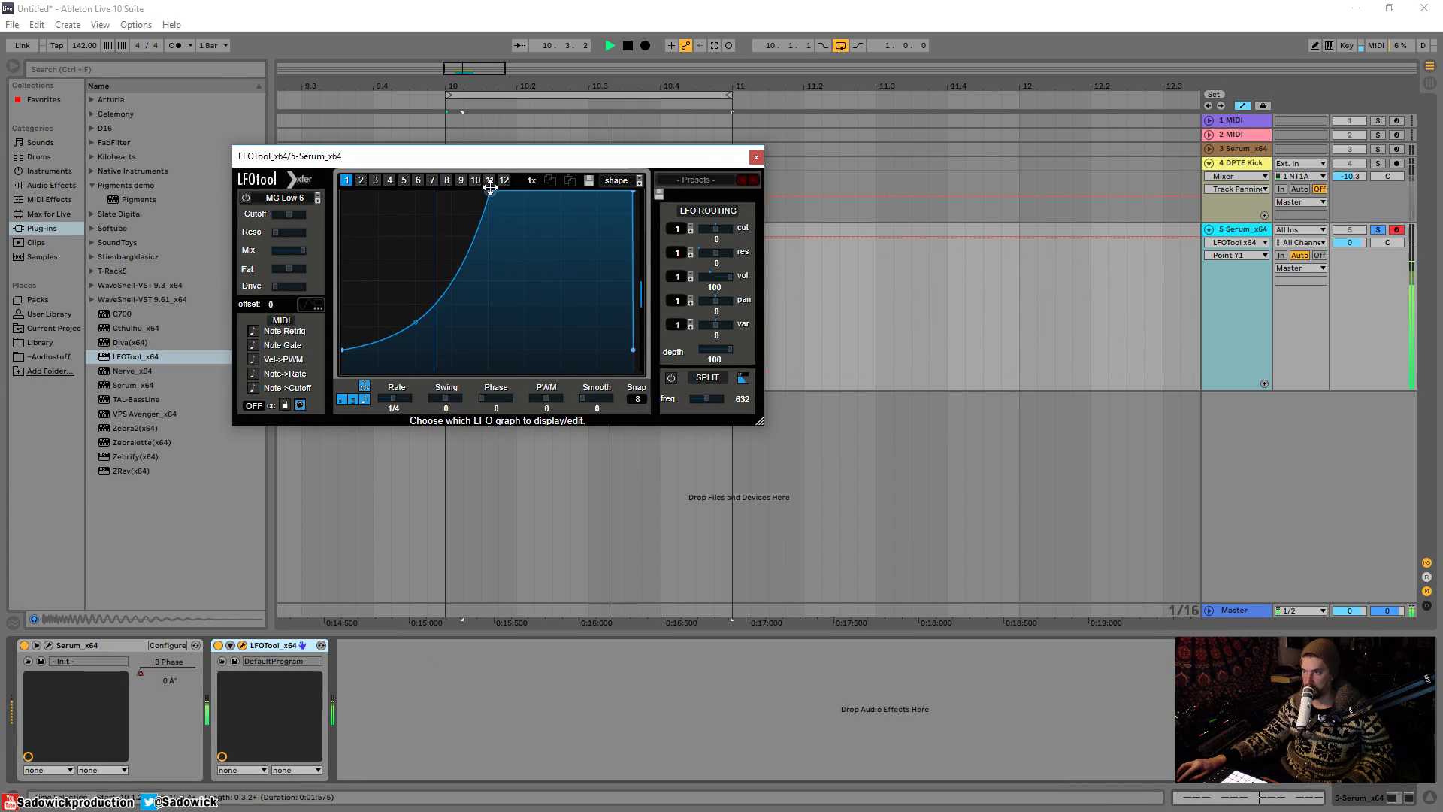
- Unsolo the bass track and lower Serum's filter cutoff while listening to the bass with the kick
left_click(1378, 230)
left_click(1378, 231)
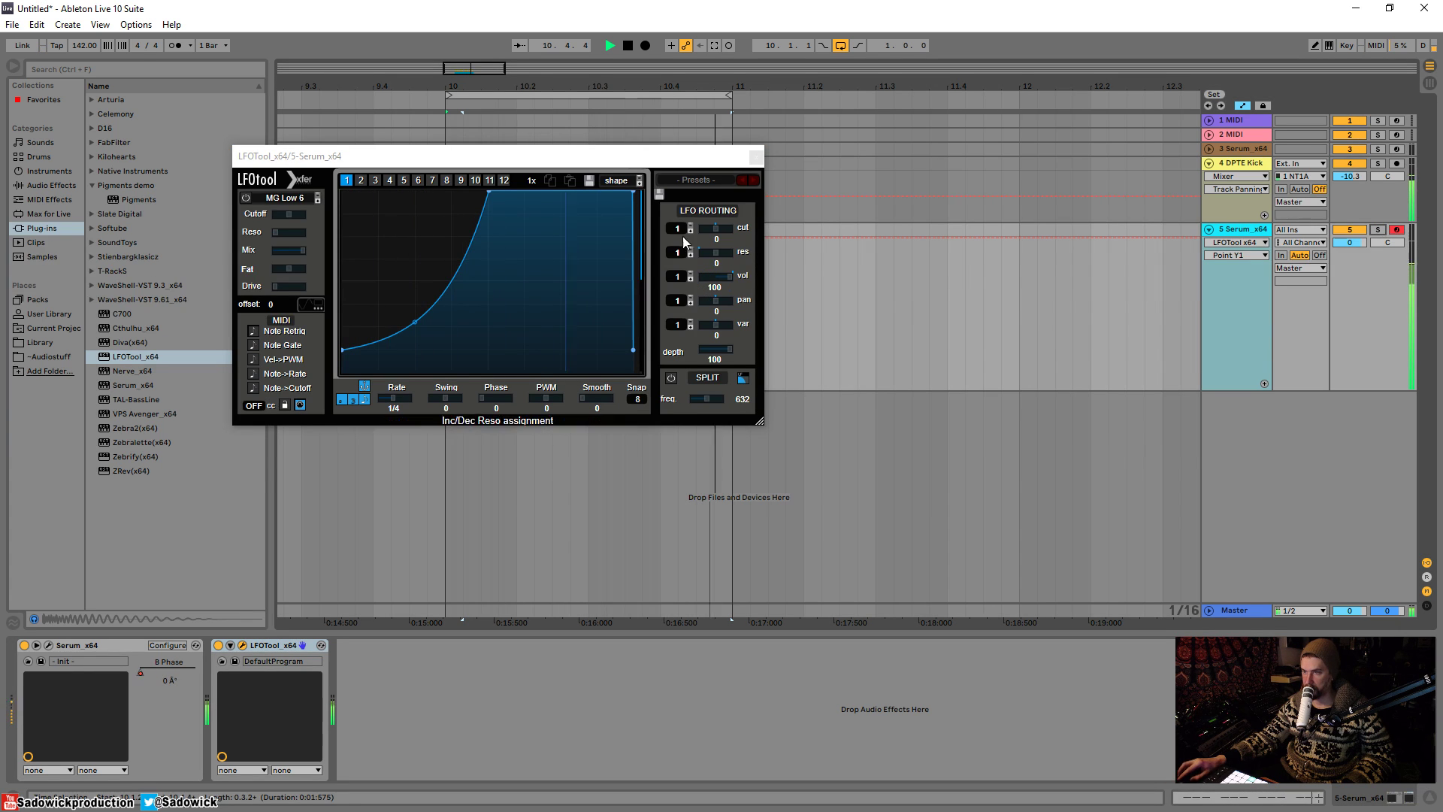
left_click(48, 645)
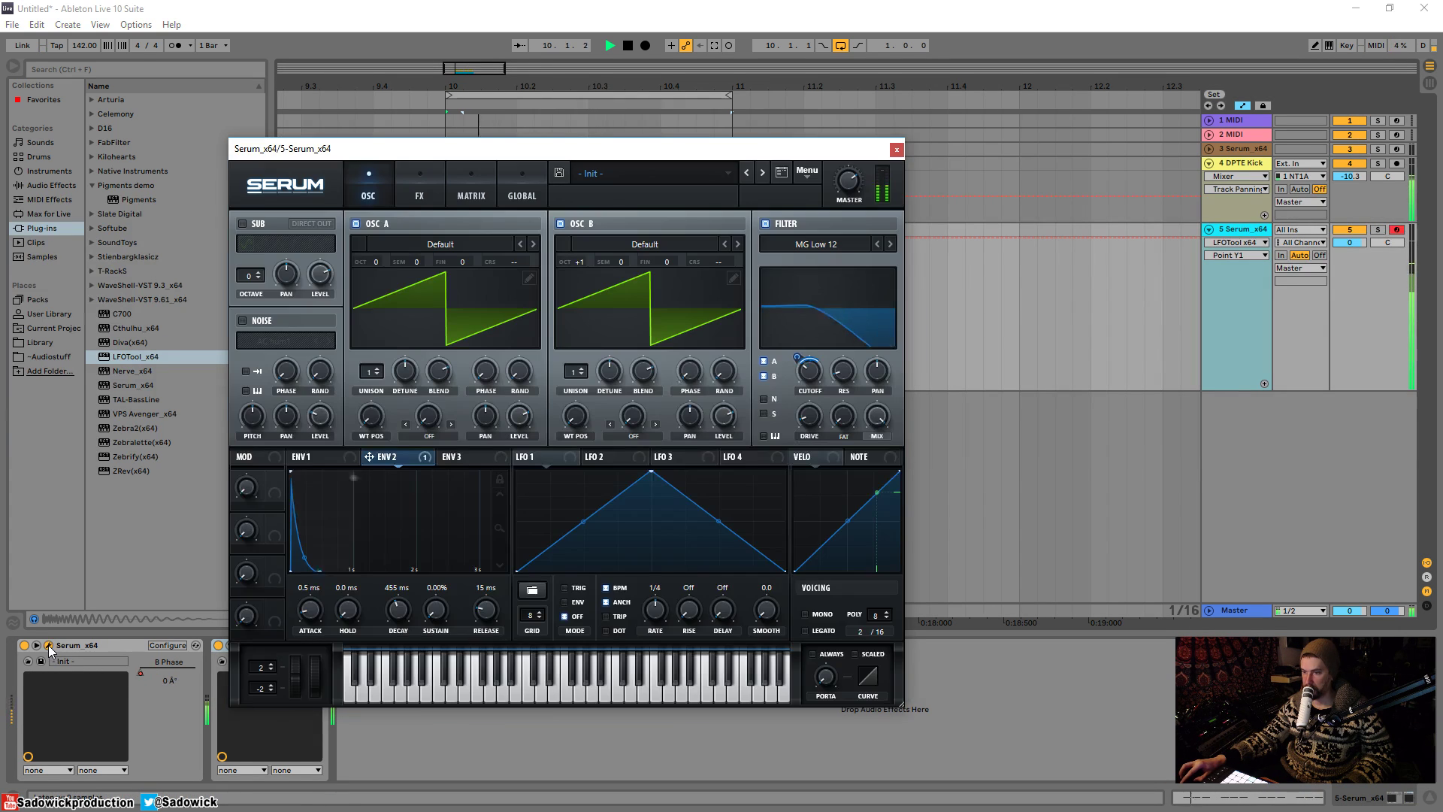
left_click(807, 373)
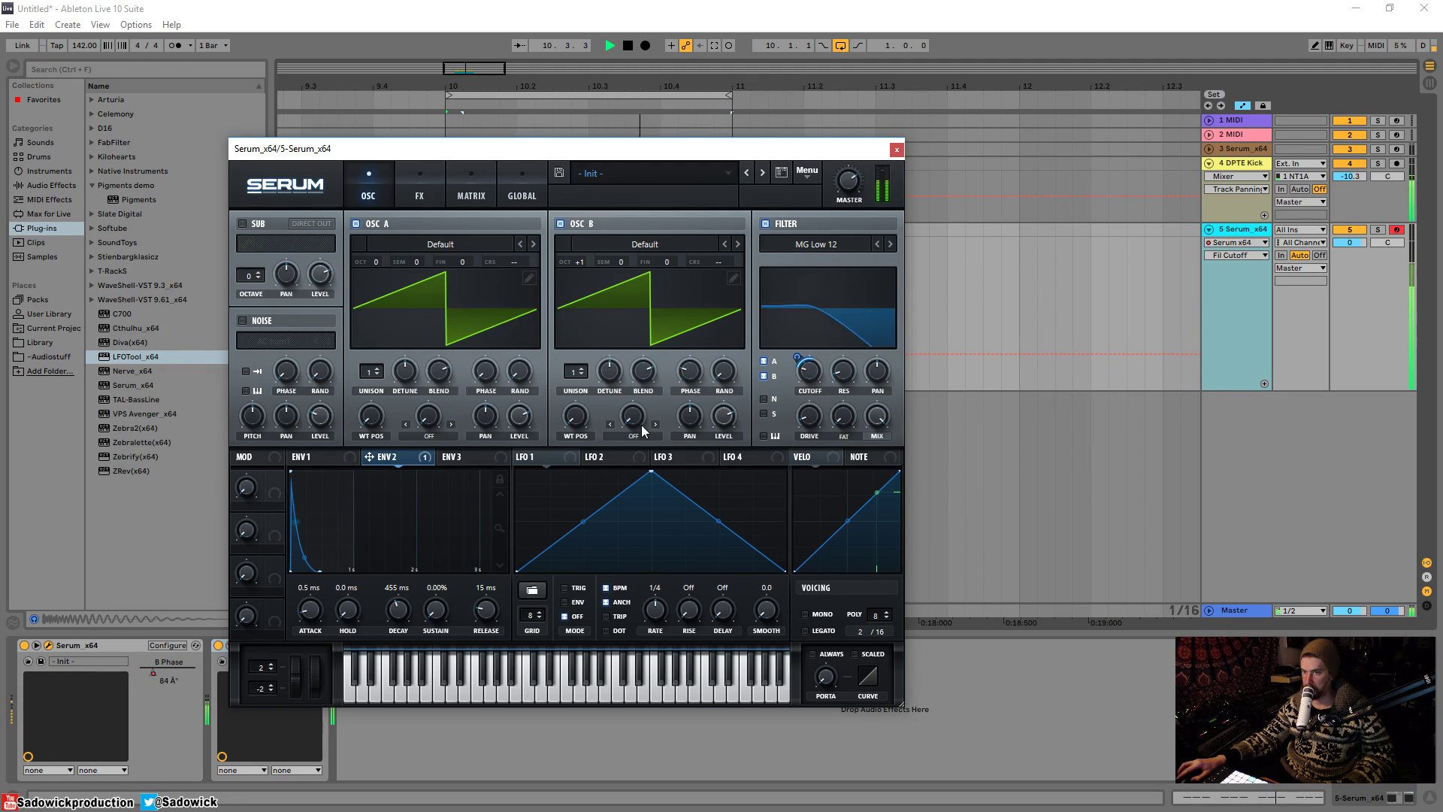
key("space")
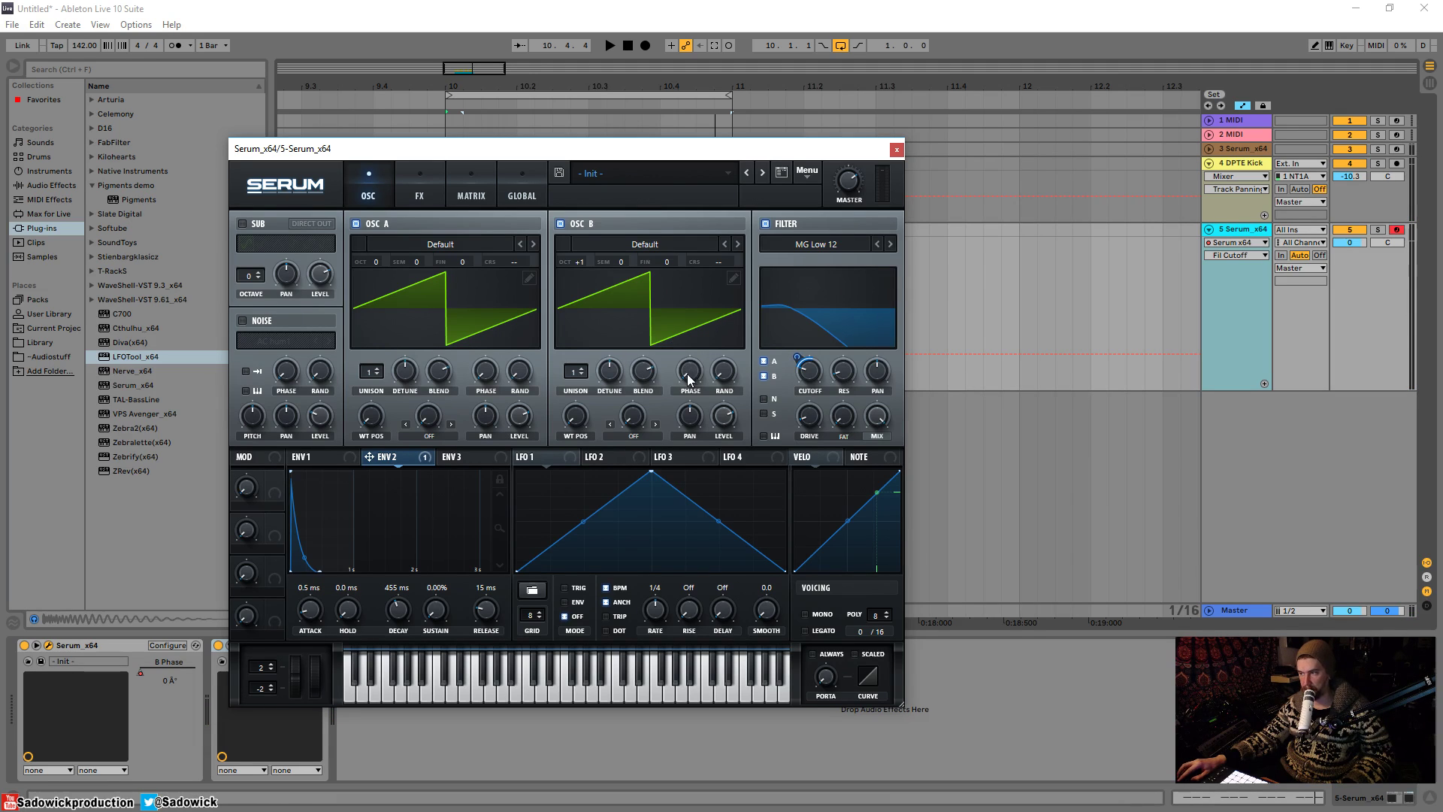
- Close the Serum and LFOTool windows and switch the bass track's automation lane to B Phase
mouse_move(683, 359)
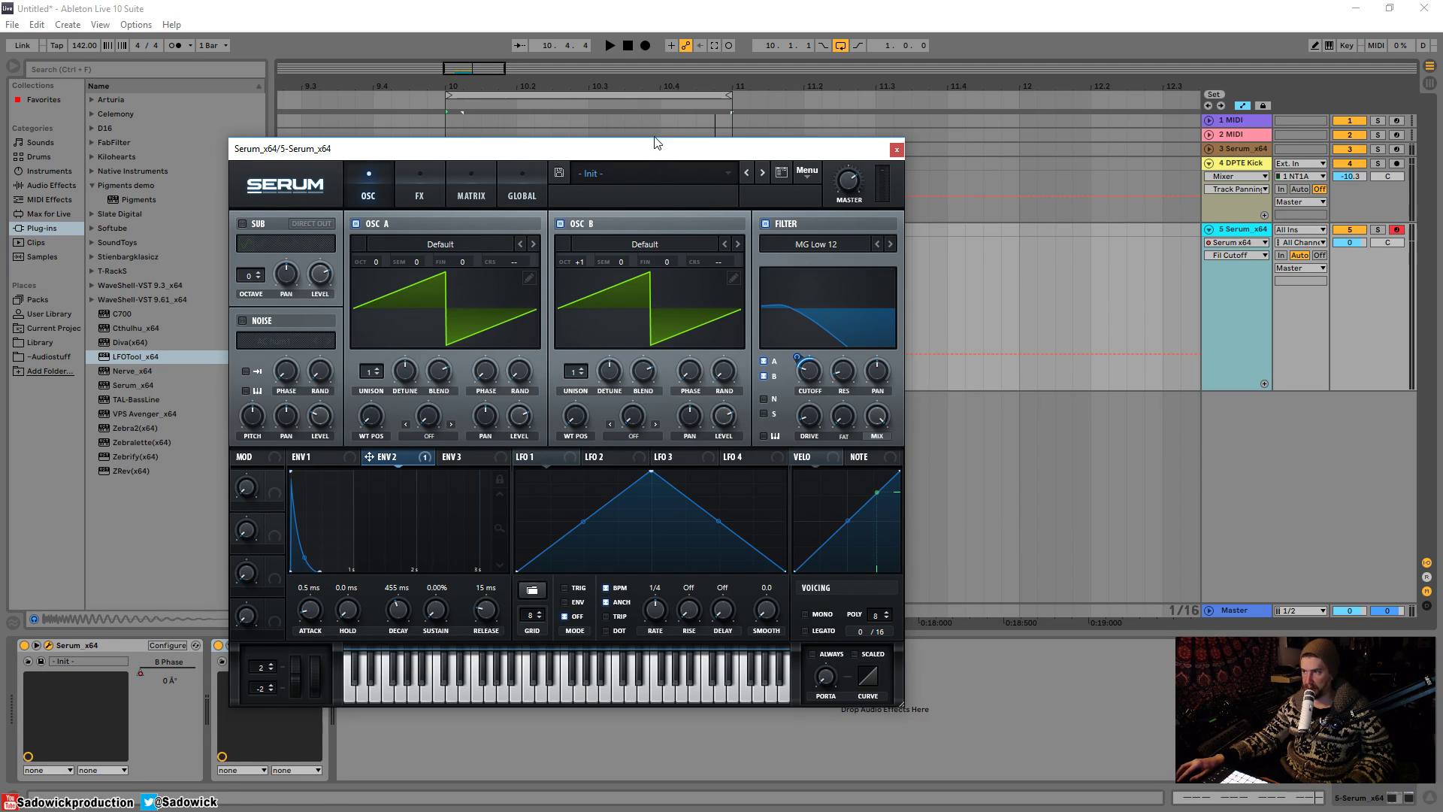
left_click_drag(657, 143, 734, 121)
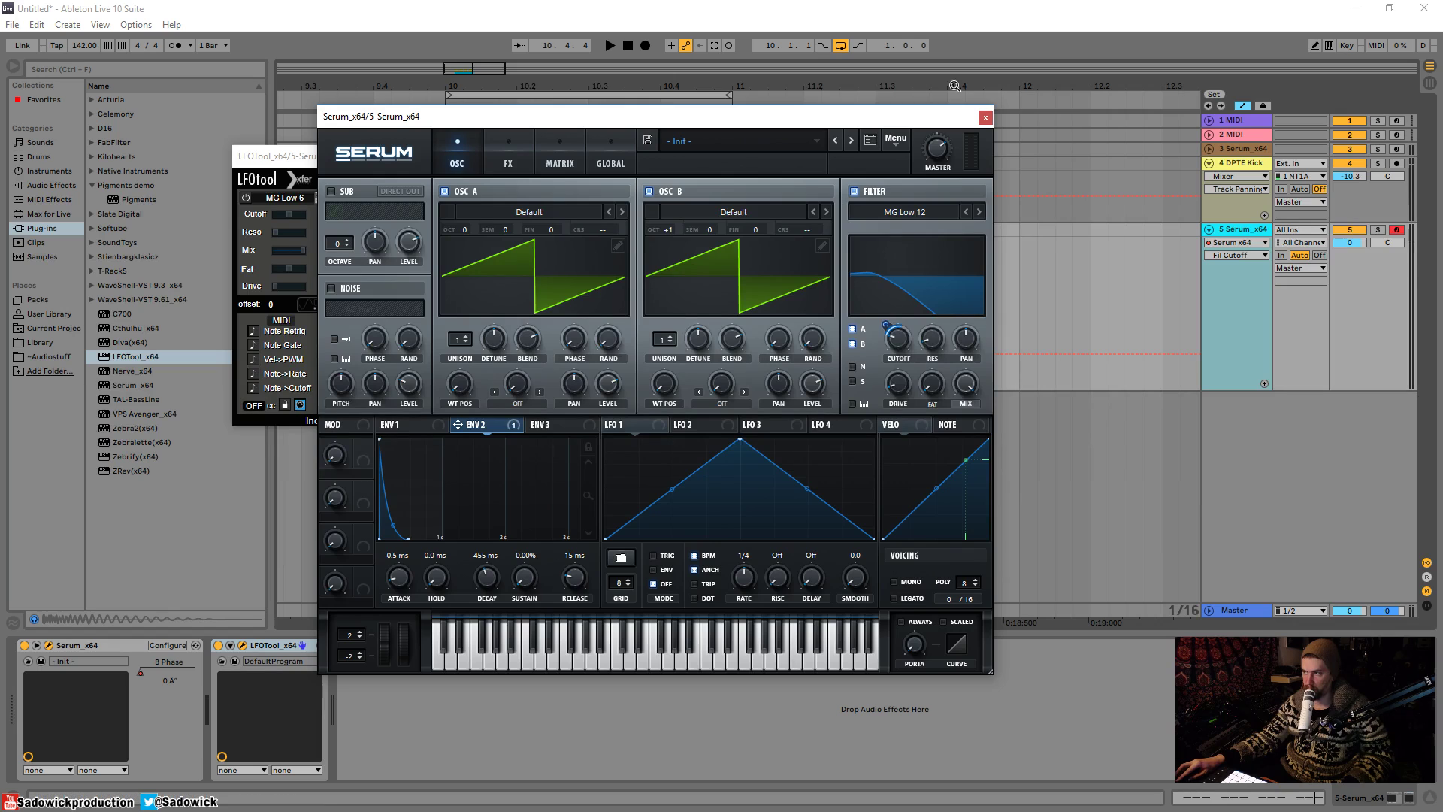
left_click(985, 118)
left_click(756, 158)
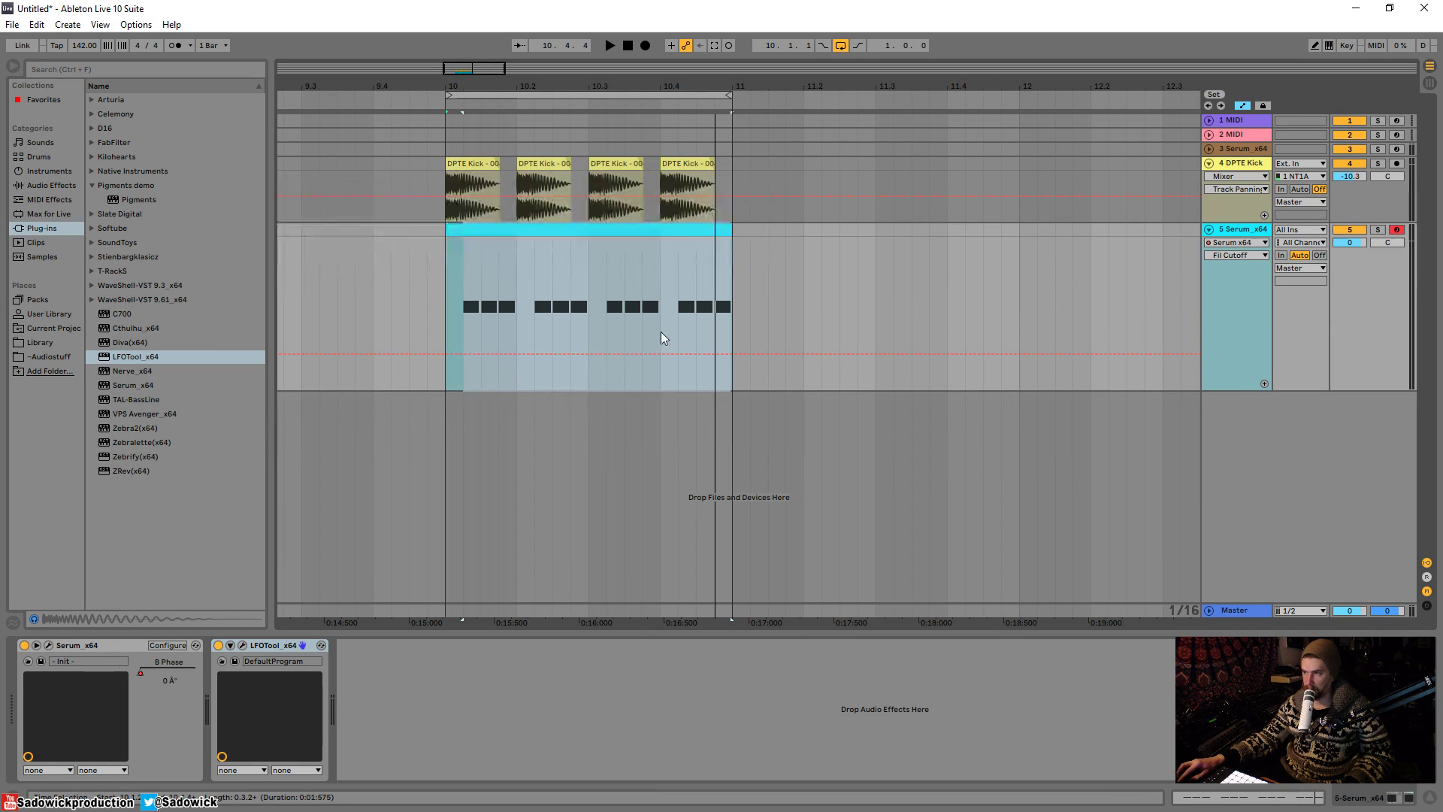
left_click(1262, 256)
left_click(1237, 286)
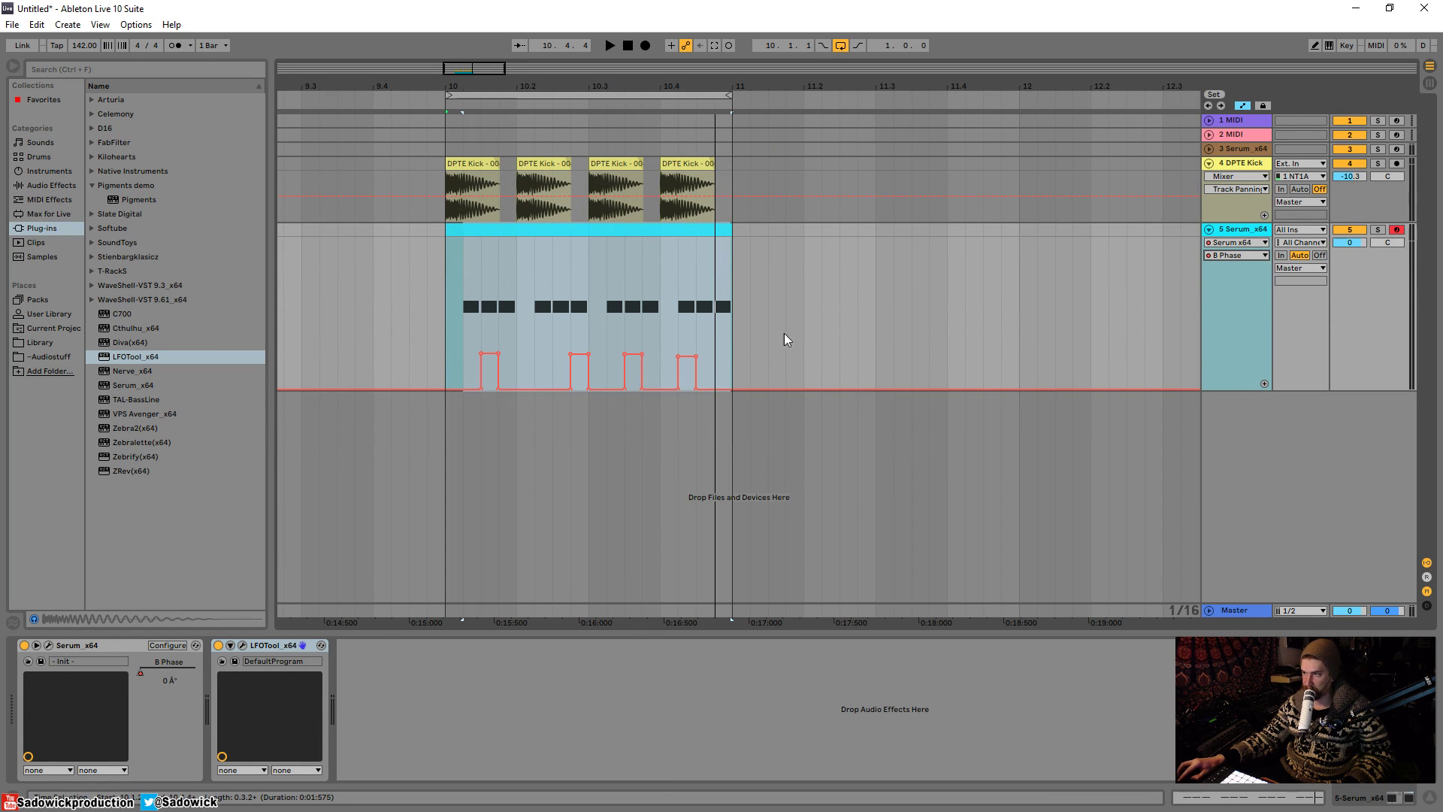
- Draw additional B Phase automation steps at varied heights under more of the bass notes, and audition the loop with the kick
left_click(544, 363)
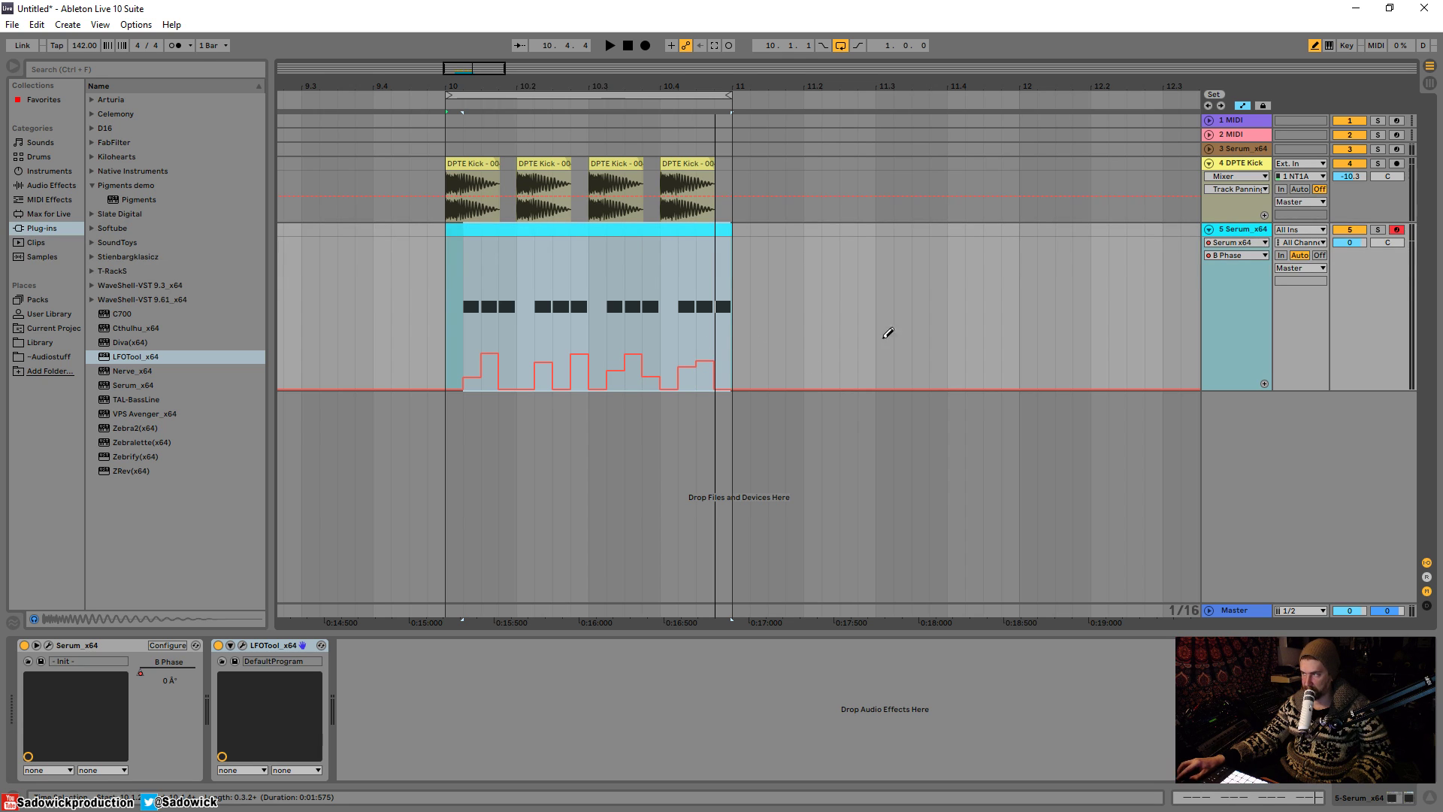
key("space")
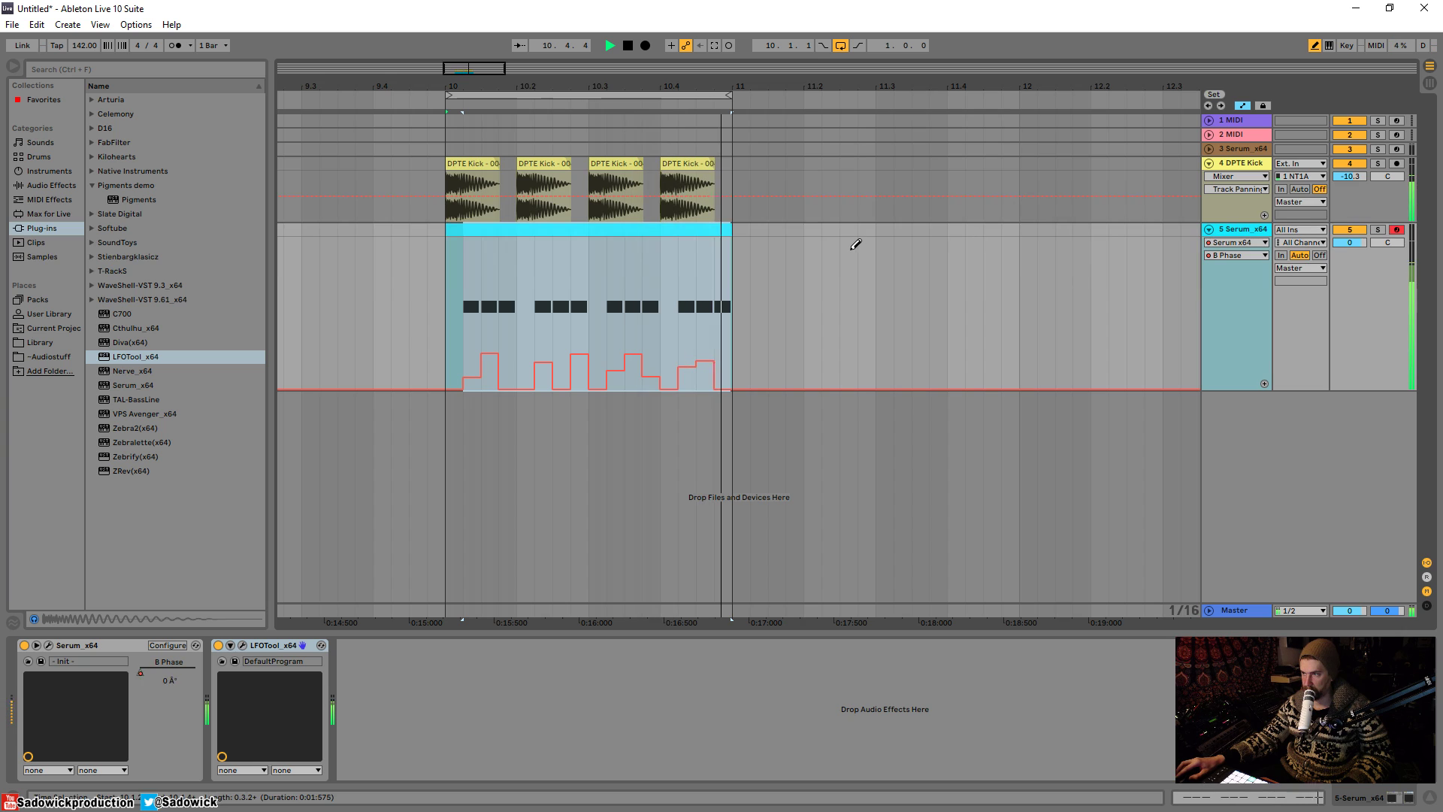
key("b")
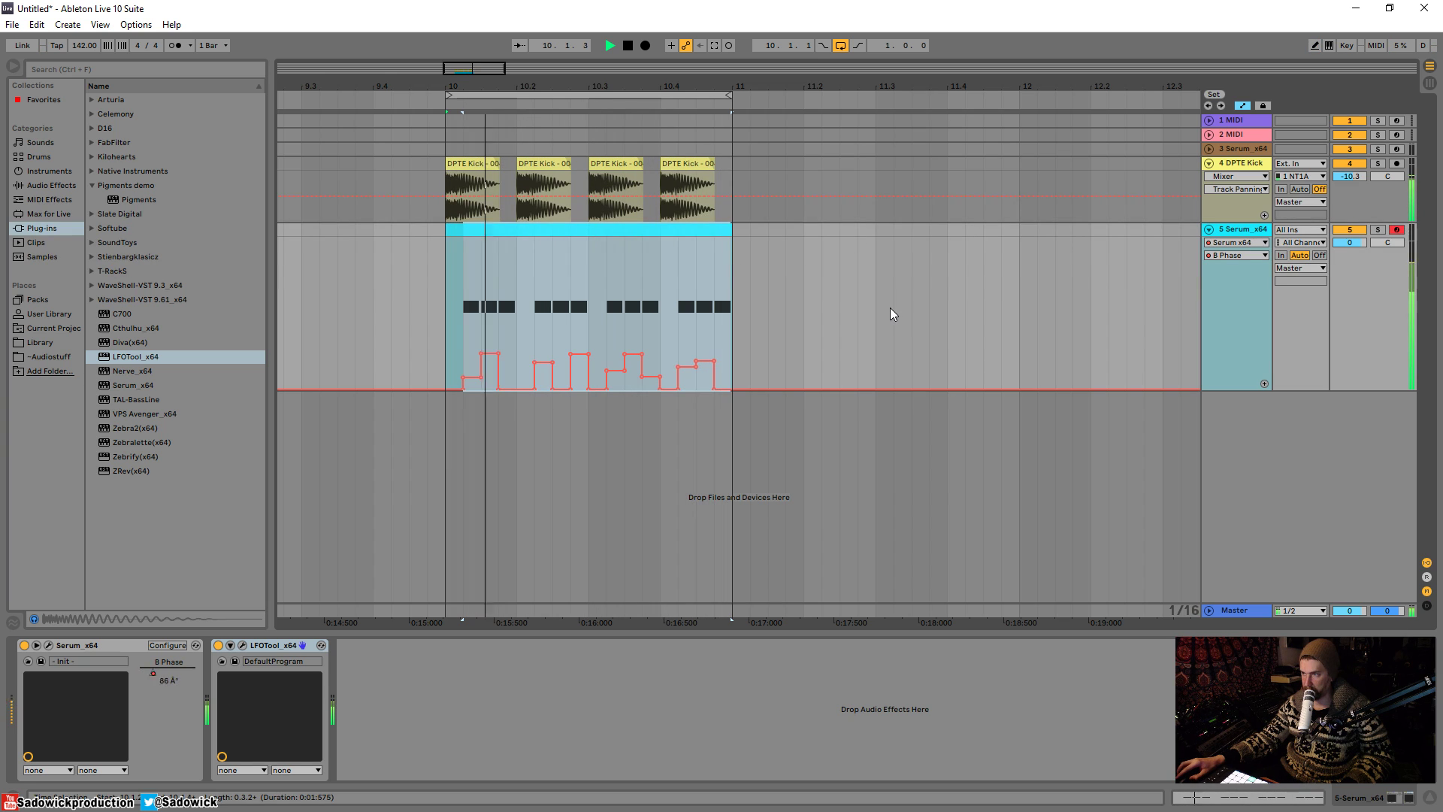
key("space")
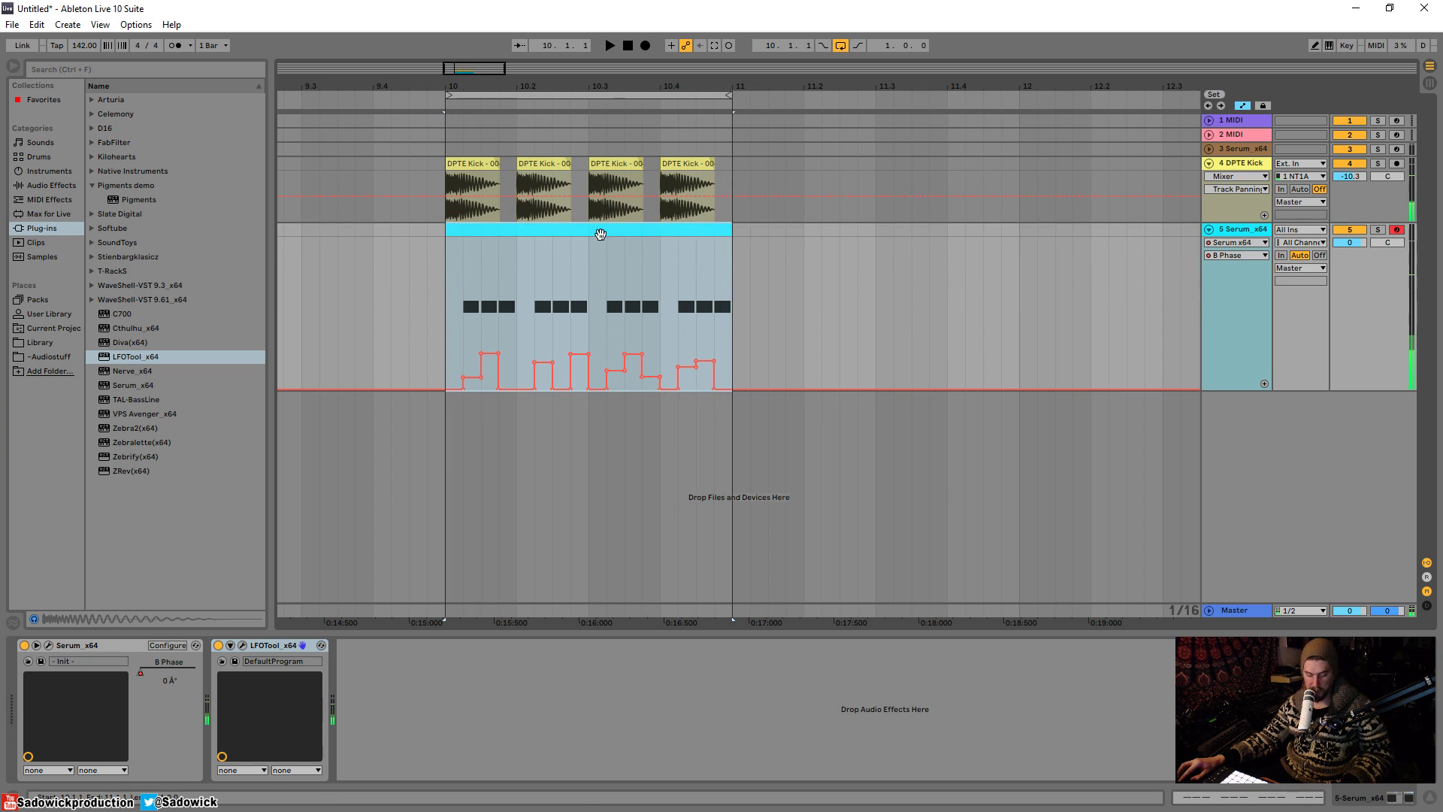
- Duplicate the one-bar bass clip with its automation and the four kick clips from bar 10 into bar 11
key("ctrl+d")
left_click_drag(738, 177, 443, 186)
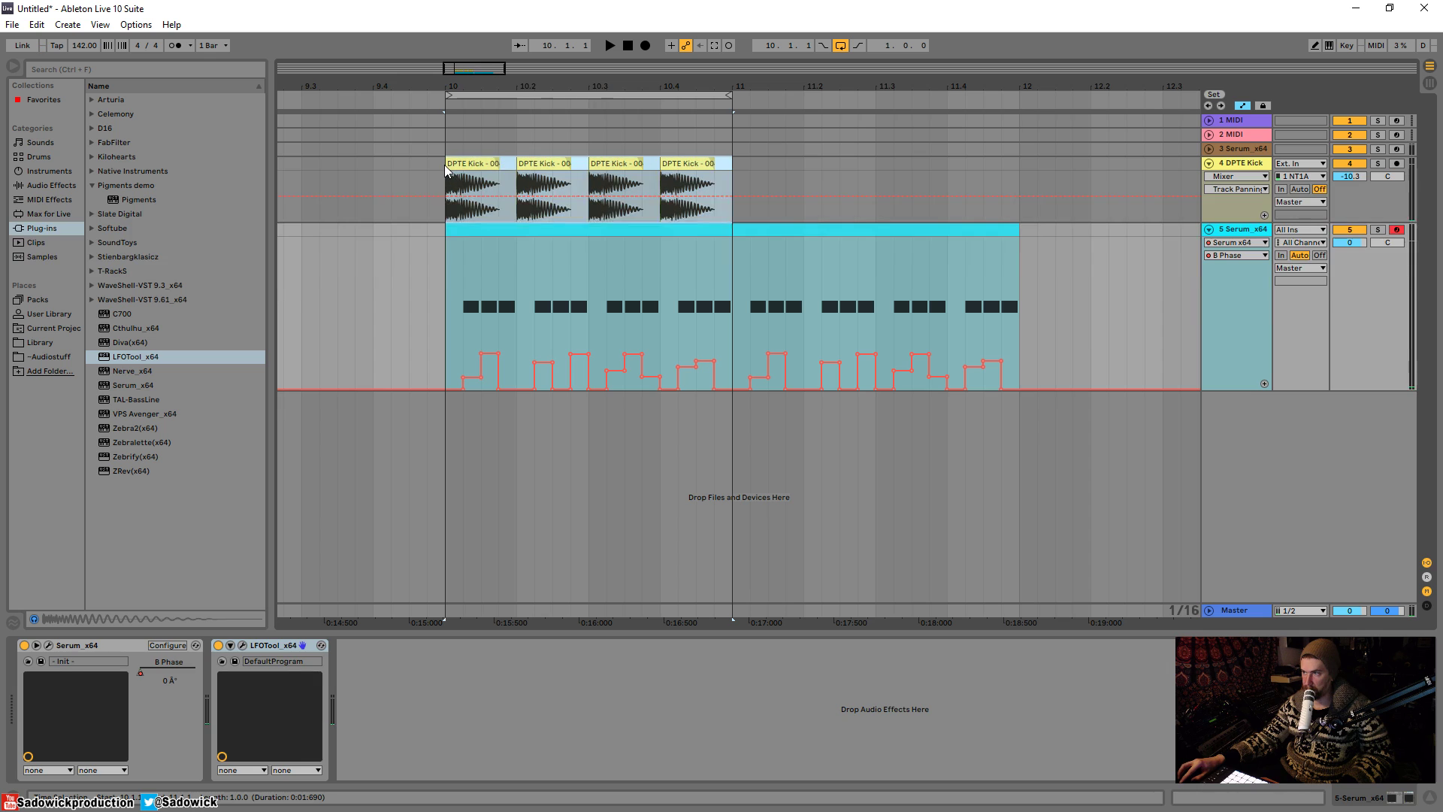
key("ctrl+d")
- Redraw the B Phase automation as steps of varied heights across bar 11, and audition that bar looped
left_click_drag(620, 96, 909, 96)
left_click_drag(756, 362, 755, 342)
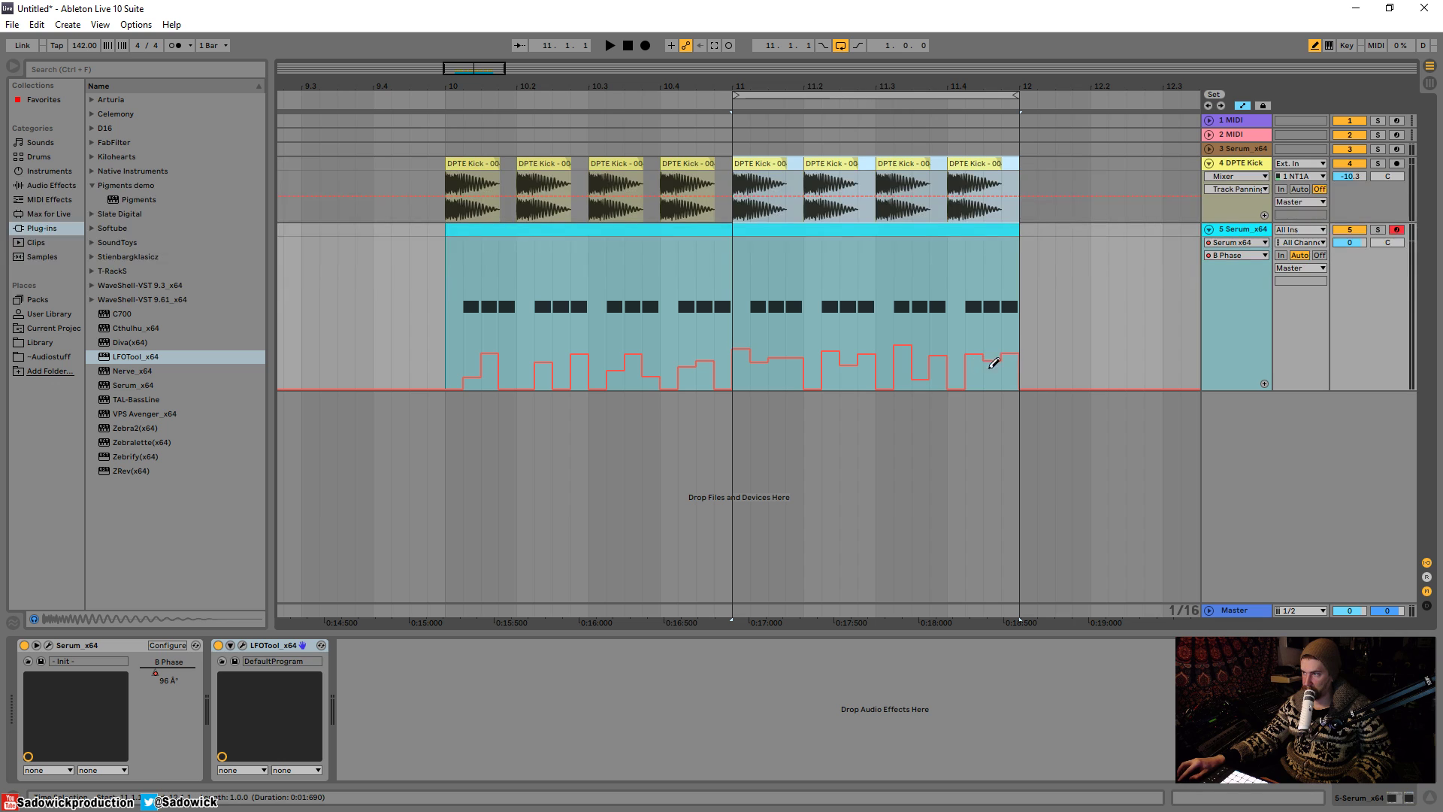
left_click(818, 255)
key("space")
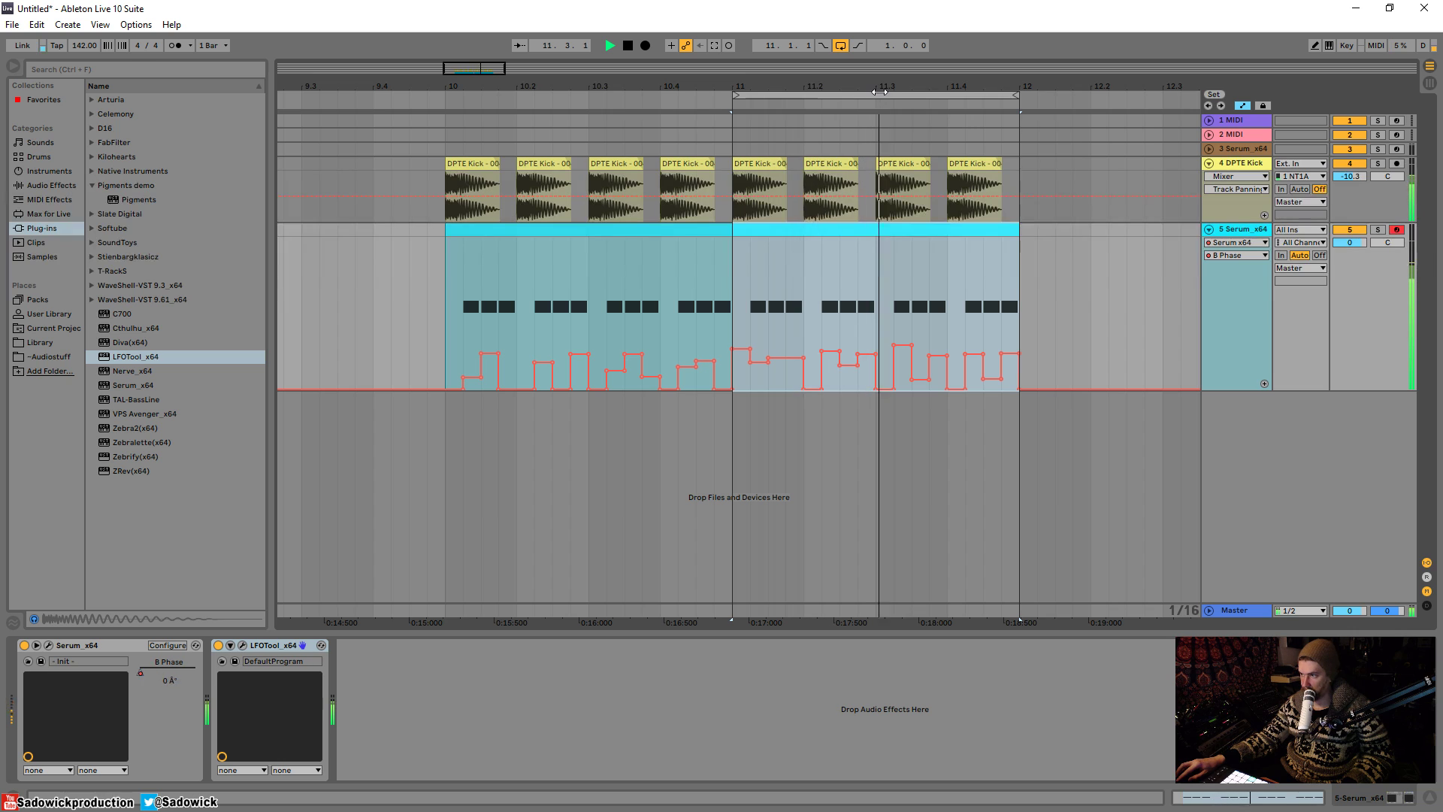
- Move the loop back to bar 10 and audition its bass pattern with the kick for comparison
key("space")
left_click_drag(862, 103, 599, 109)
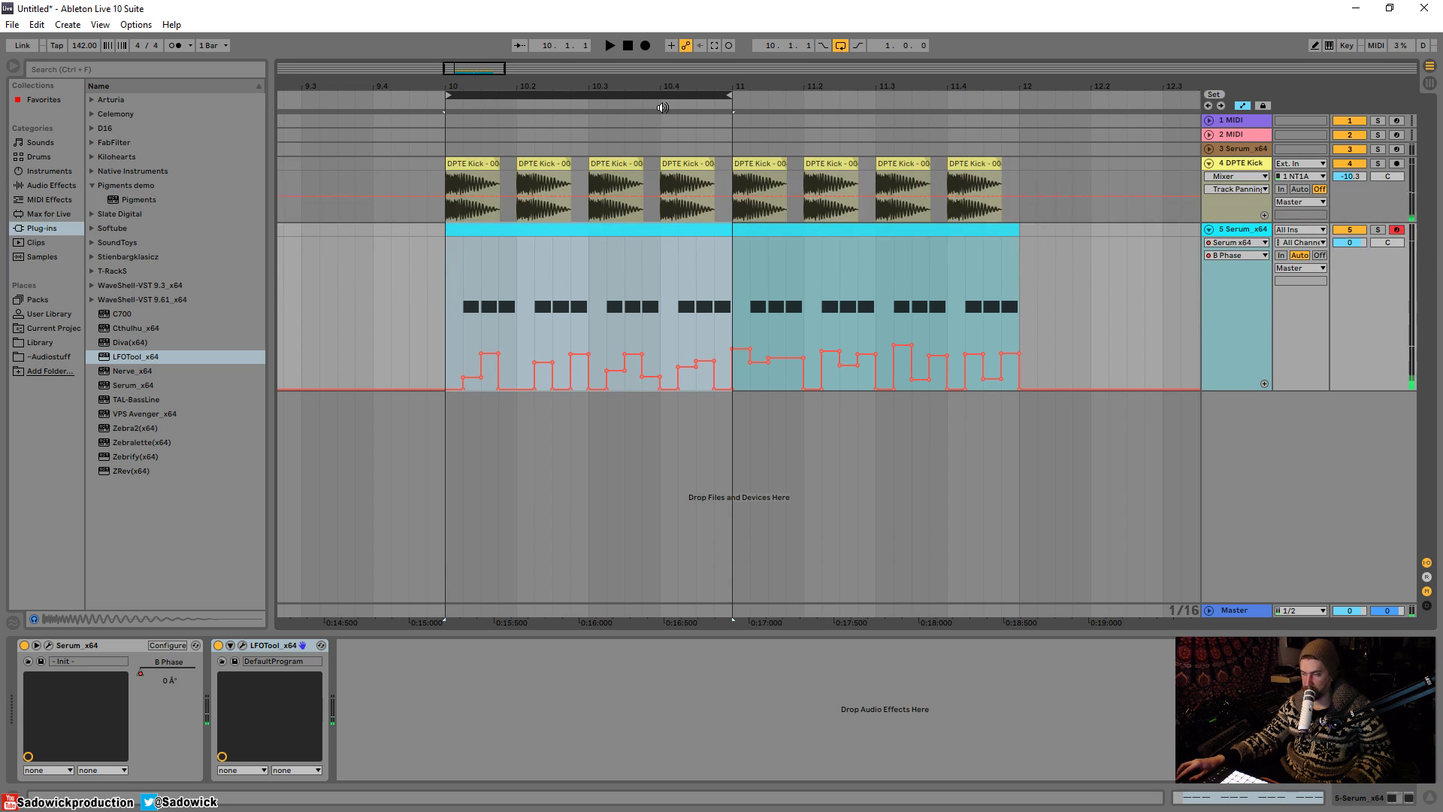
key("space")
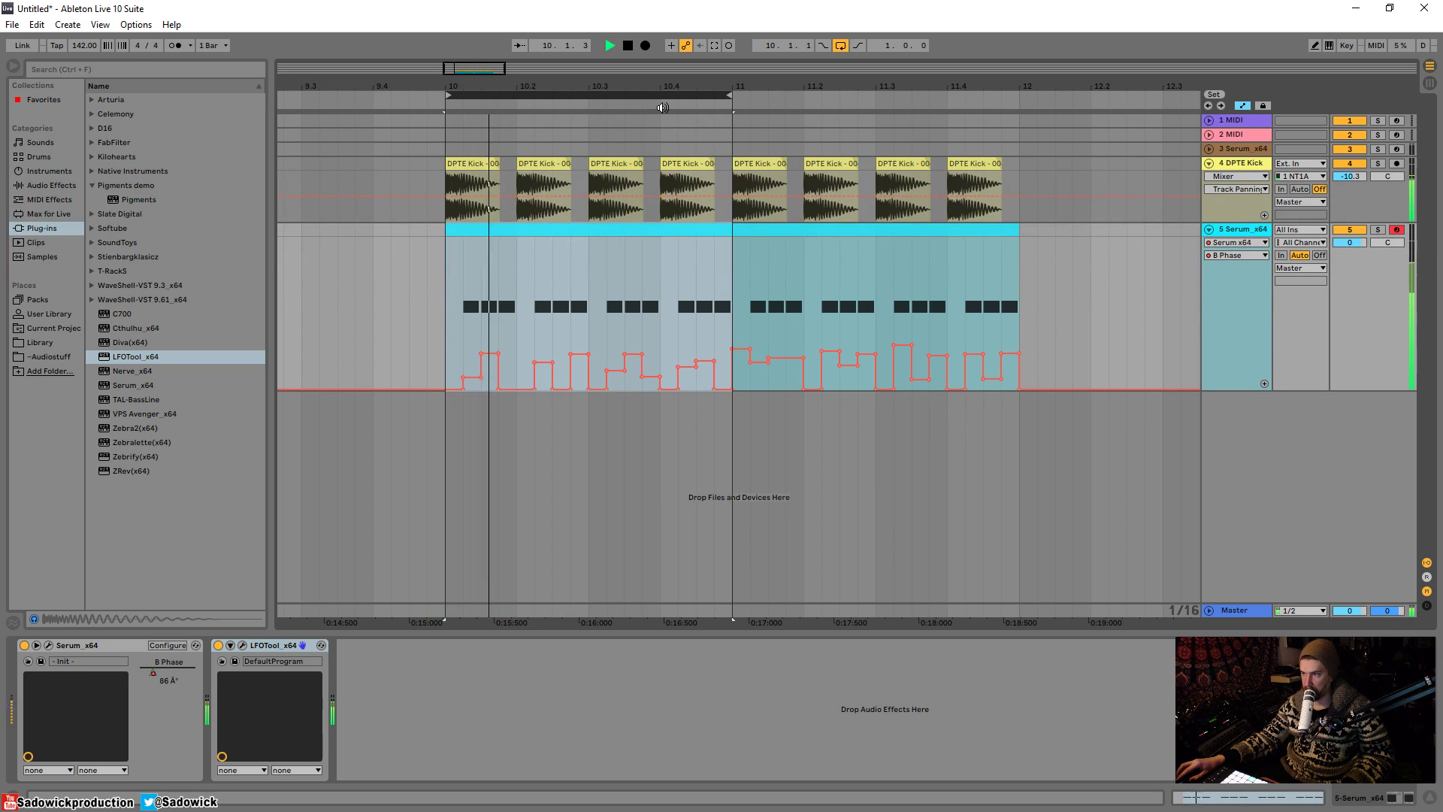
key("space")
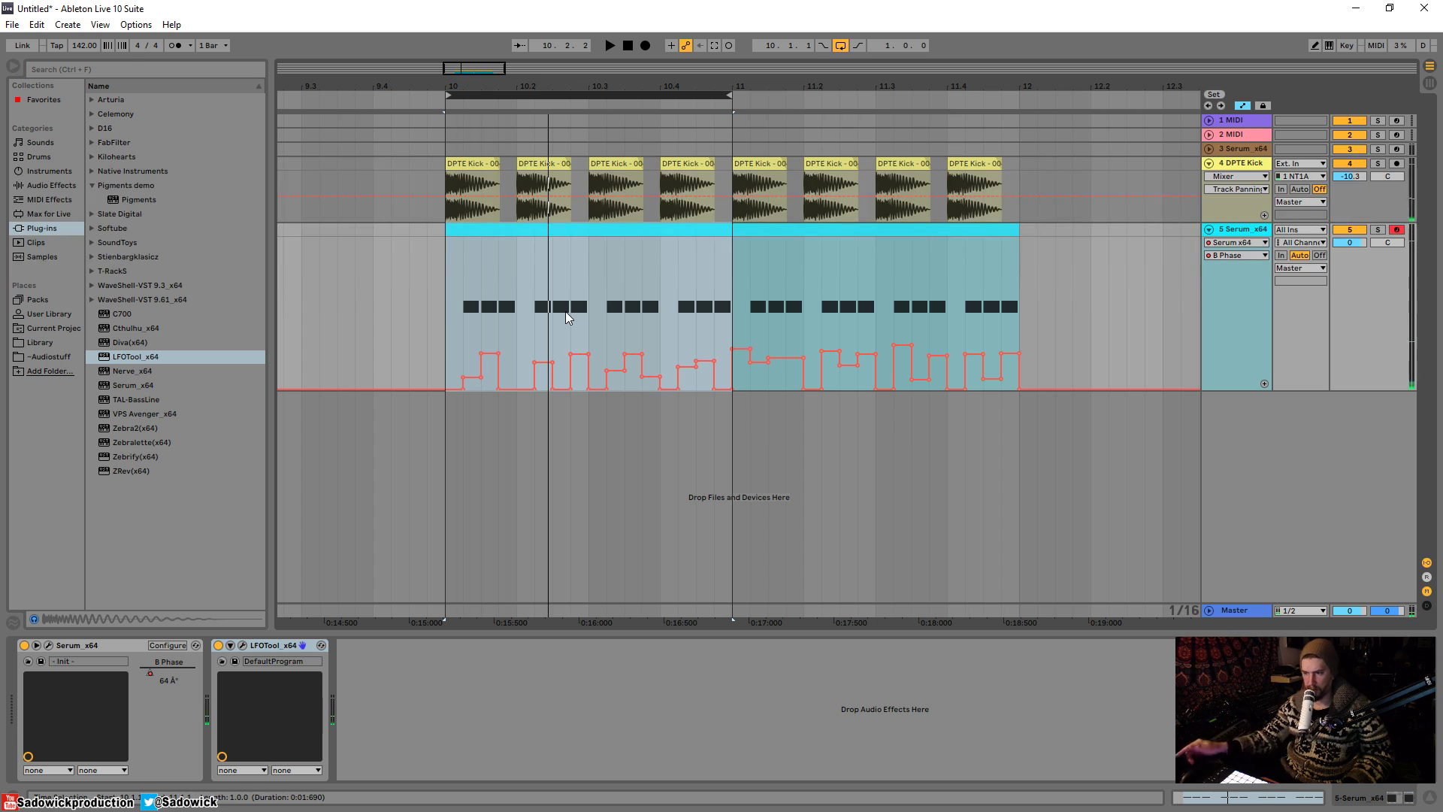
key("space")
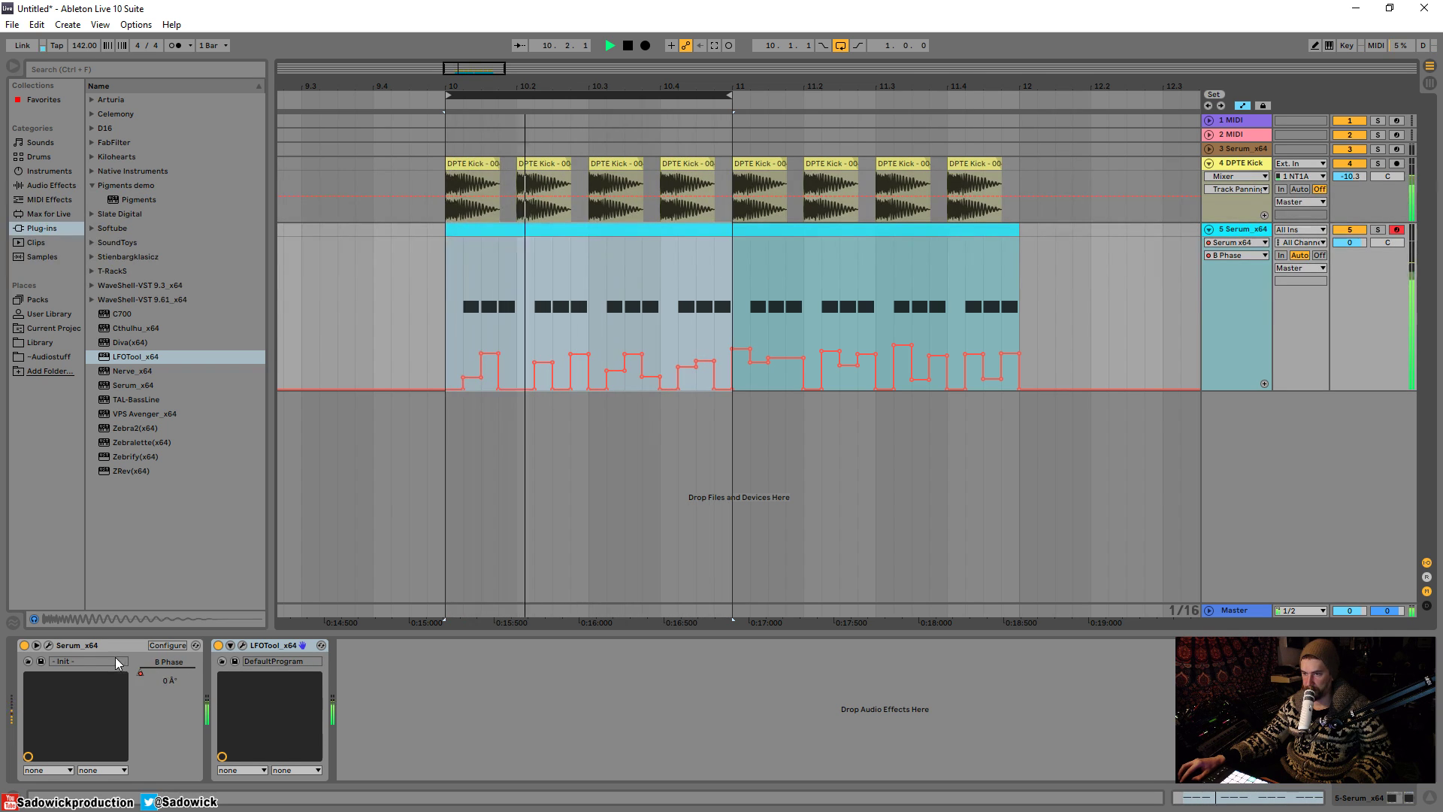
- Stop playback and open the Serum window on the bass track
key("space")
left_click(49, 645)
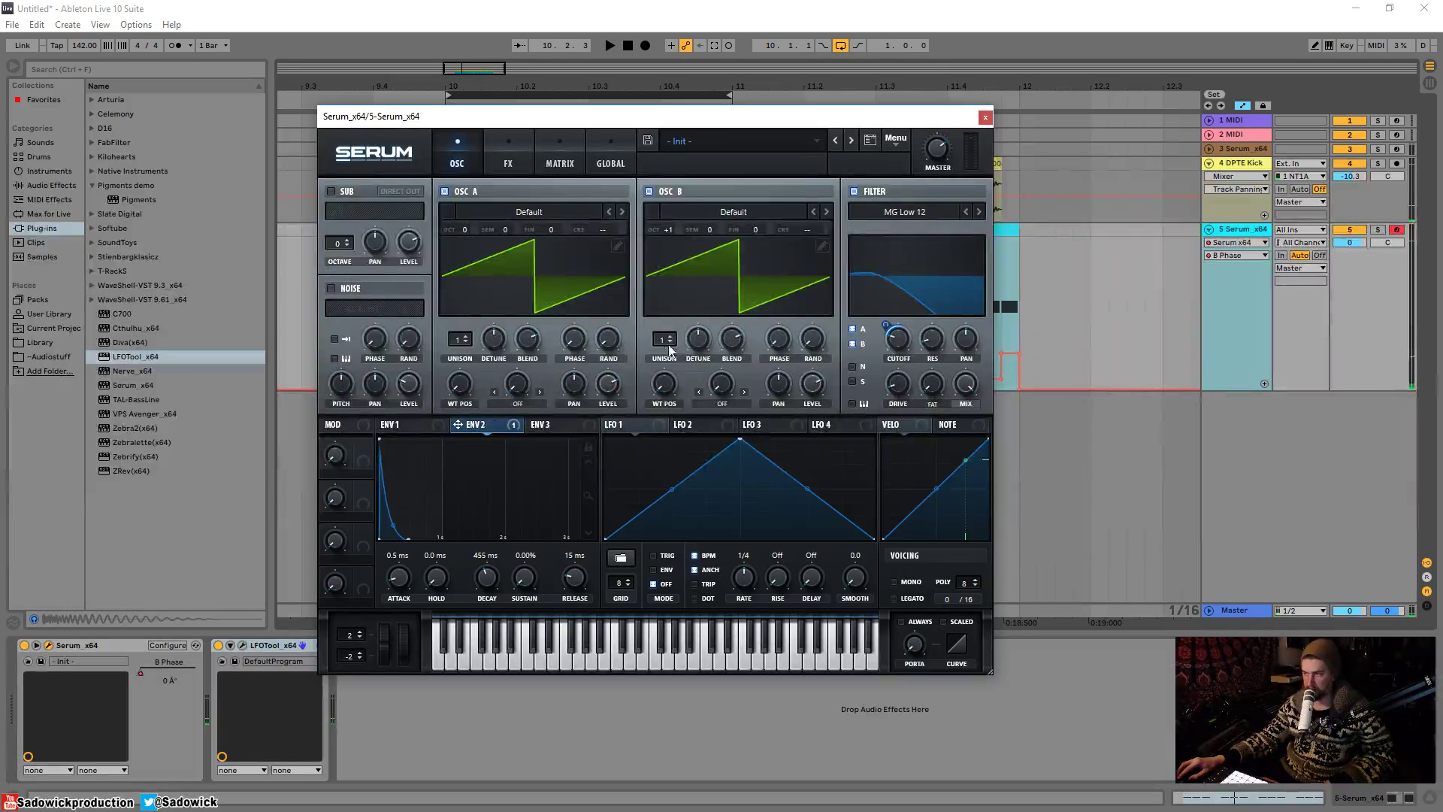